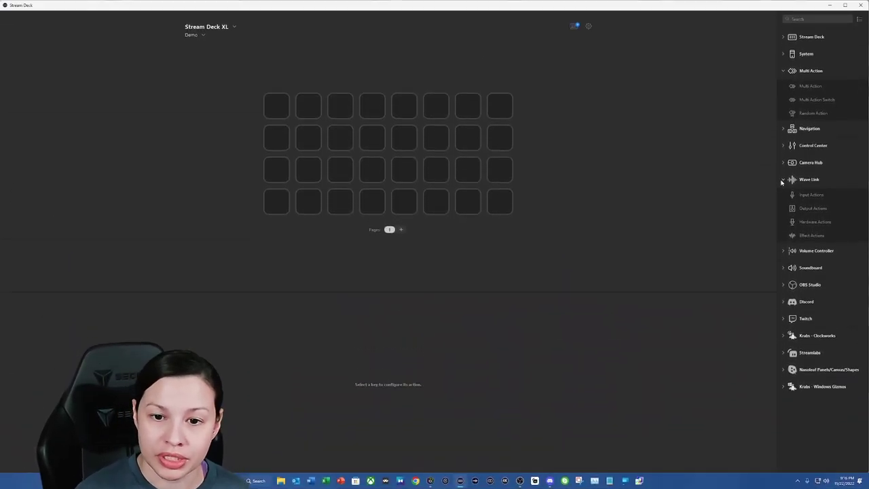
Load the Stream Deck XL's Main XL profile and show its page 5
left_click(195, 27)
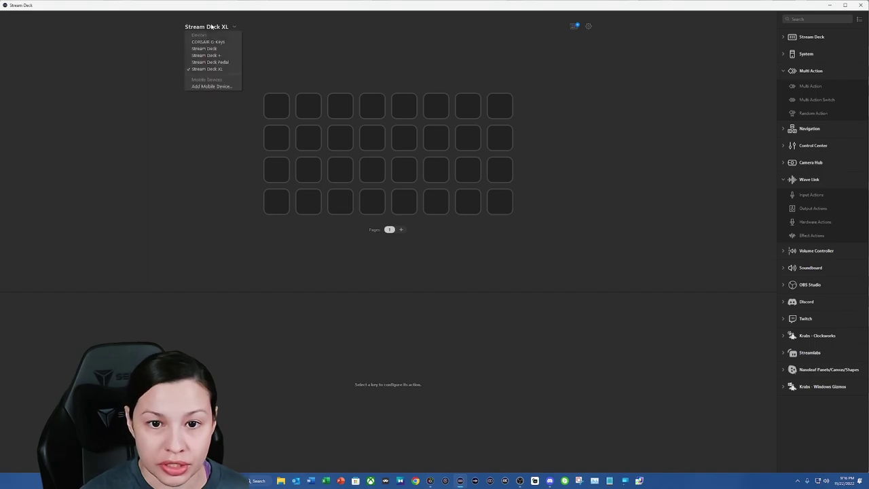
left_click(150, 127)
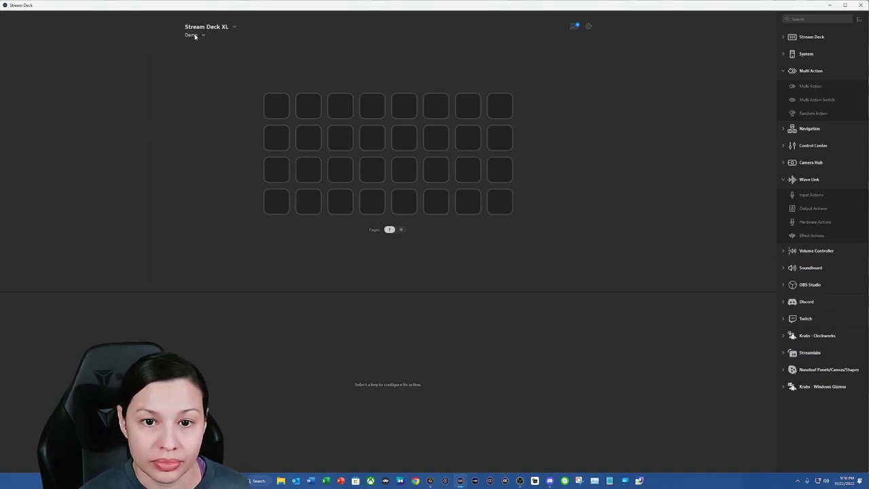
left_click(195, 35)
left_click(201, 48)
left_click(412, 230)
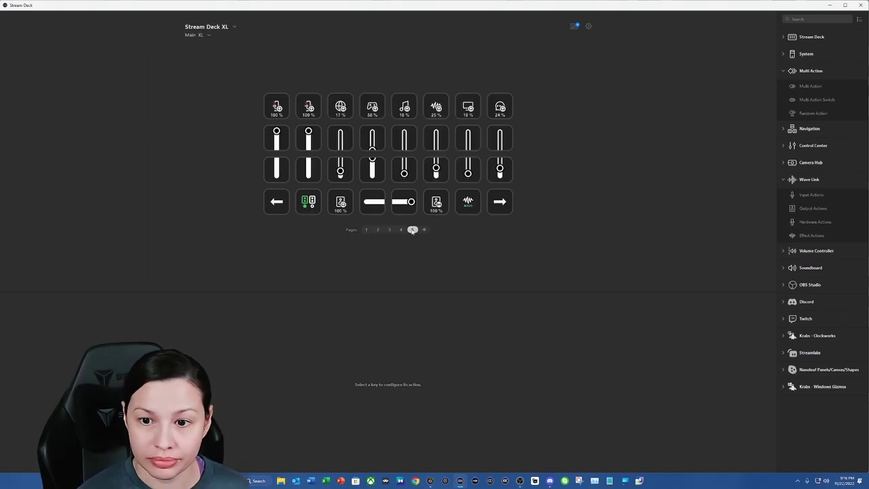
left_click(209, 27)
left_click(215, 57)
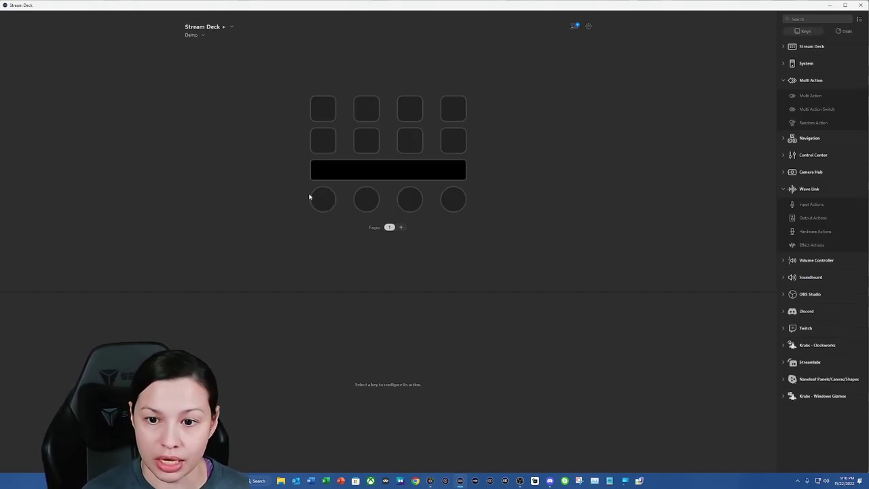
left_click(203, 34)
left_click(206, 50)
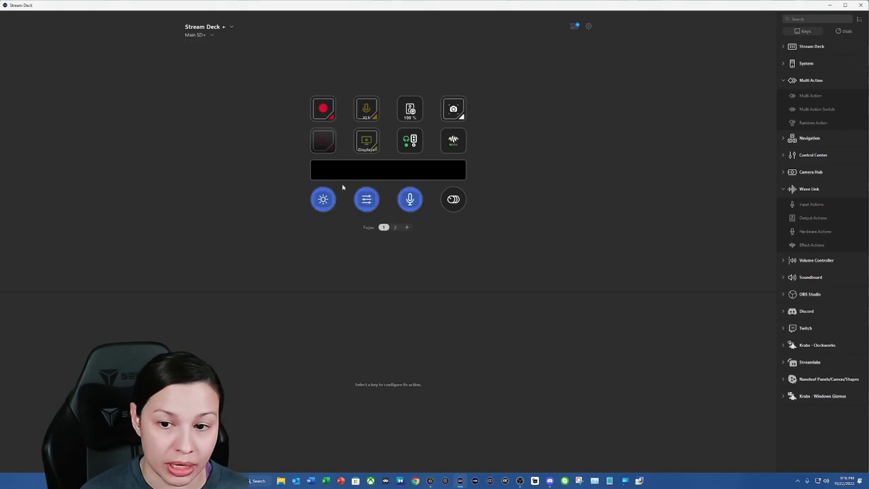
double_click(327, 208)
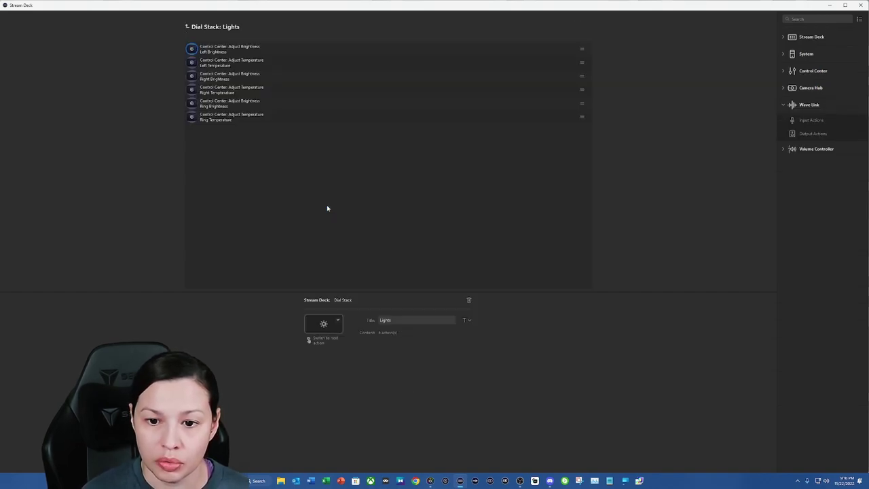
left_click(187, 27)
double_click(399, 208)
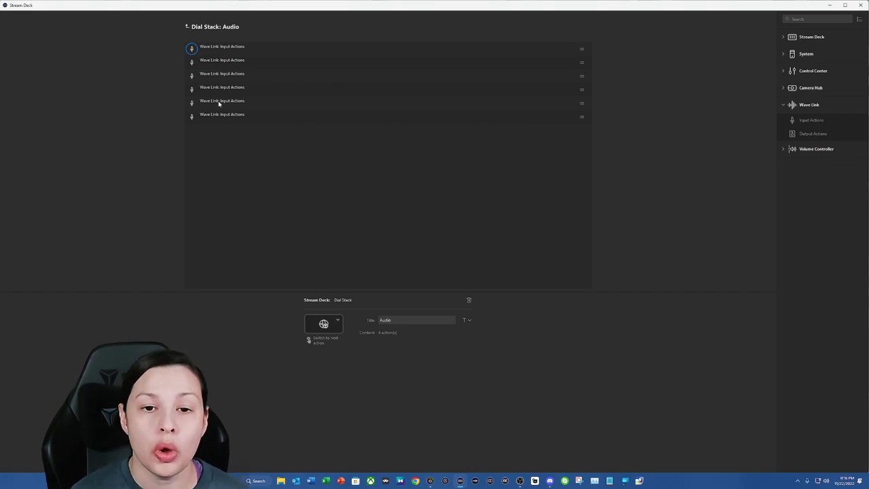
left_click(186, 28)
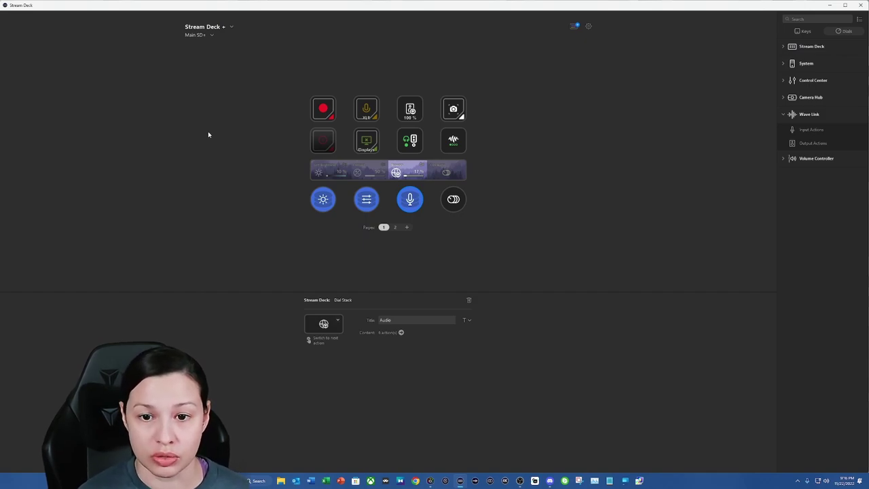
left_click(224, 28)
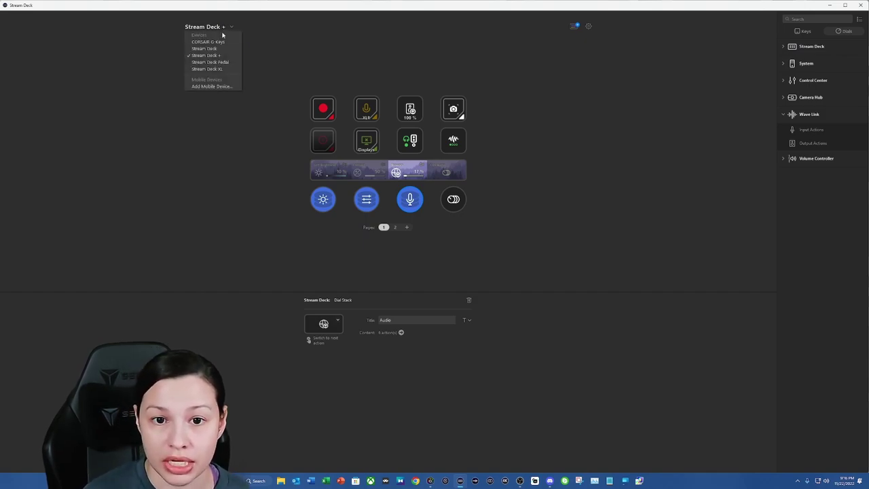
left_click(224, 70)
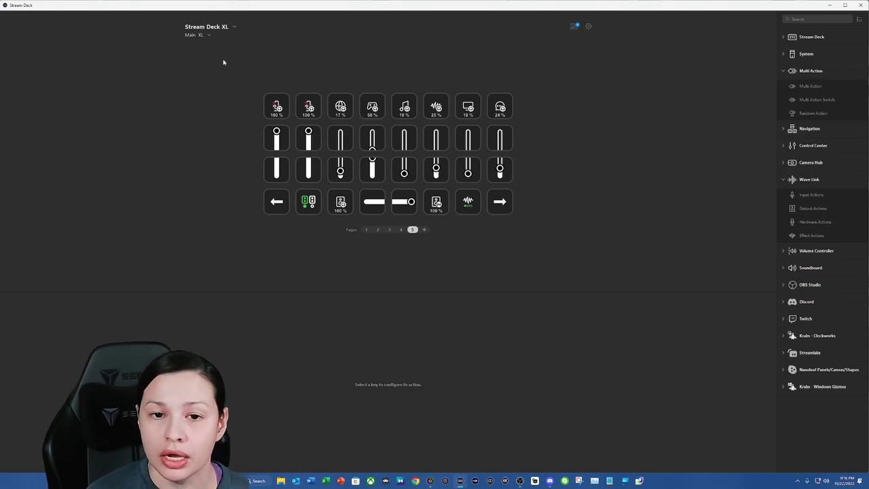
left_click(206, 28)
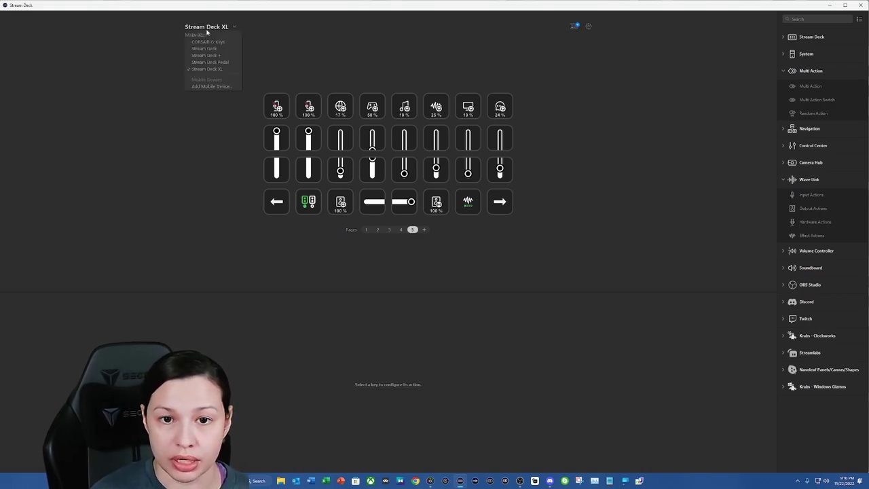
left_click(214, 32)
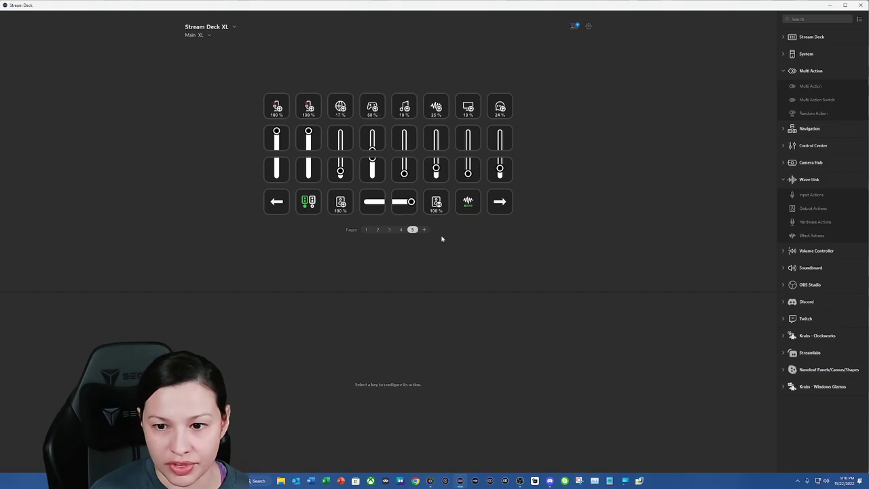
left_click(203, 35)
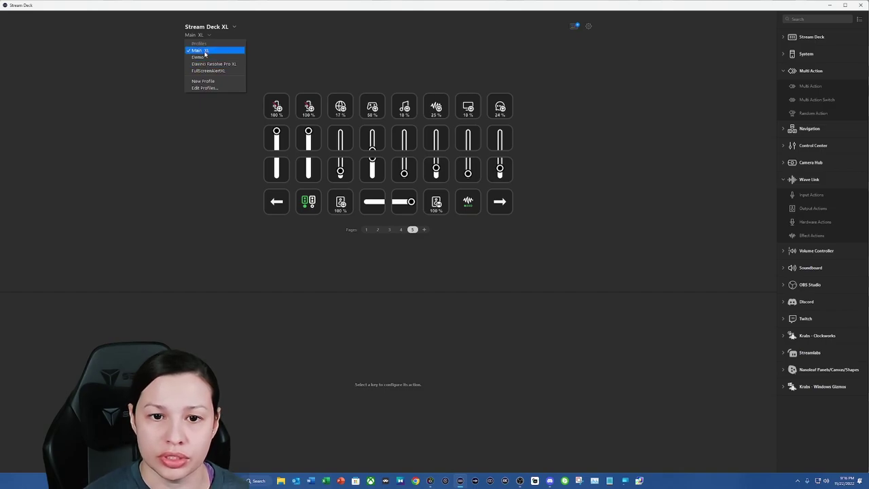
In the Demo profile, make the first key a Wave Link Mute for Elgato Wave XLR on Monitor Mix
left_click(197, 57)
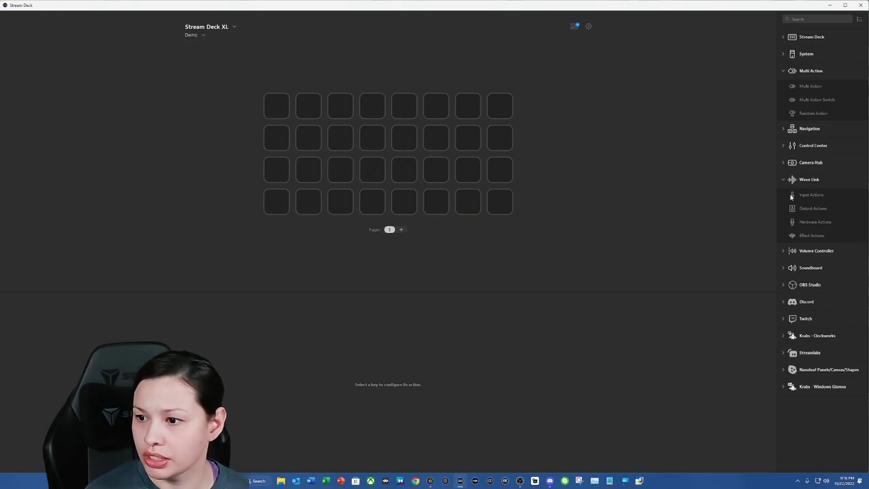
left_click_drag(791, 196, 276, 106)
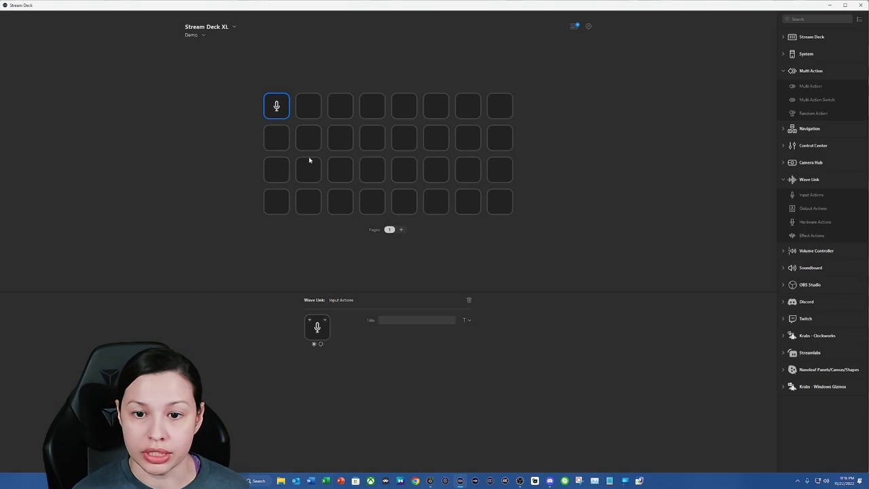
left_click(430, 330)
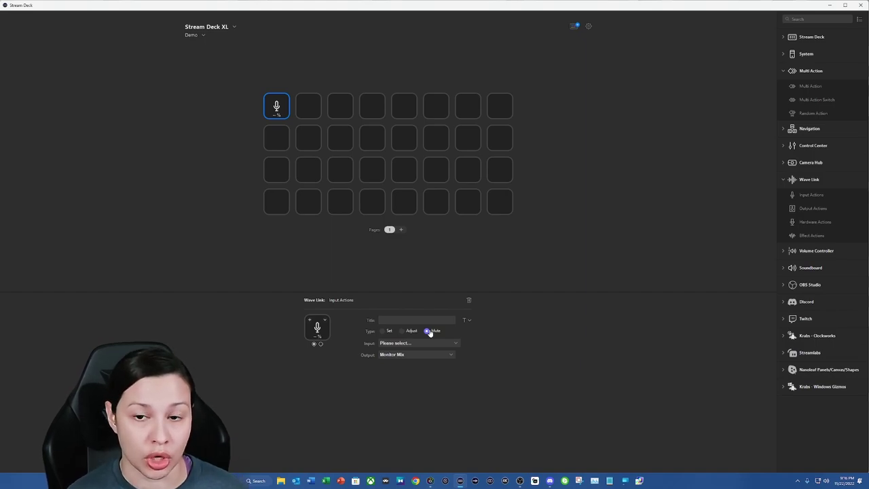
left_click(417, 353)
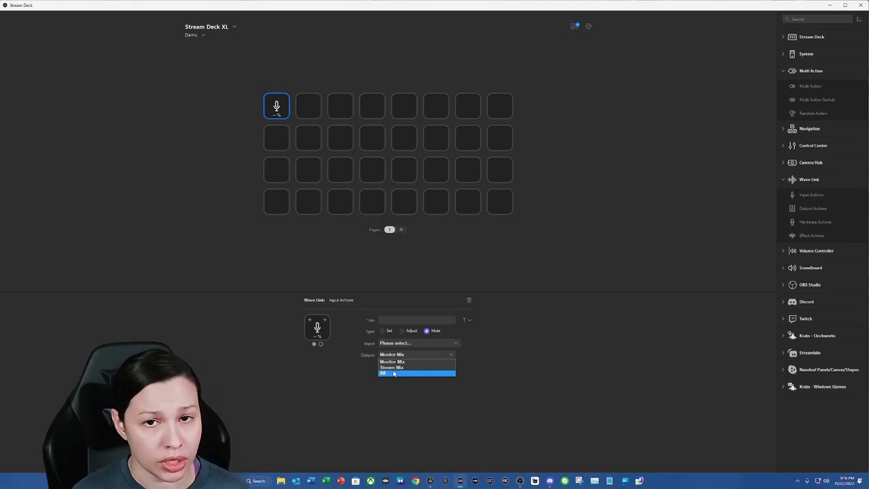
left_click(400, 363)
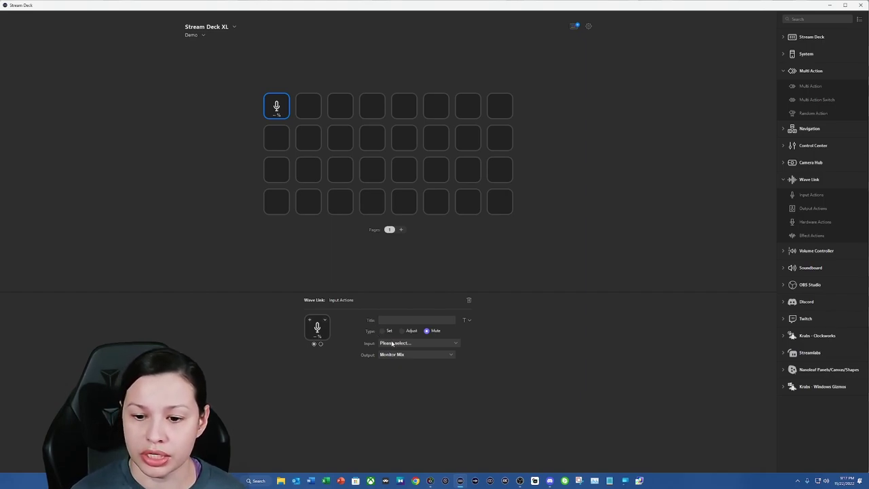
left_click(390, 344)
left_click(390, 358)
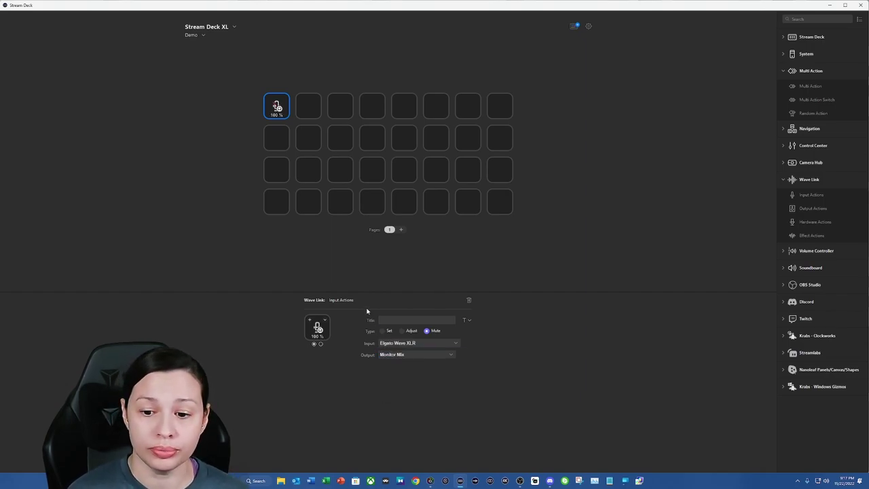
Copy the first mute key onto the second key and set its input to the Voicemod microphone
right_click(280, 118)
left_click(293, 111)
left_click(310, 108)
right_click(320, 110)
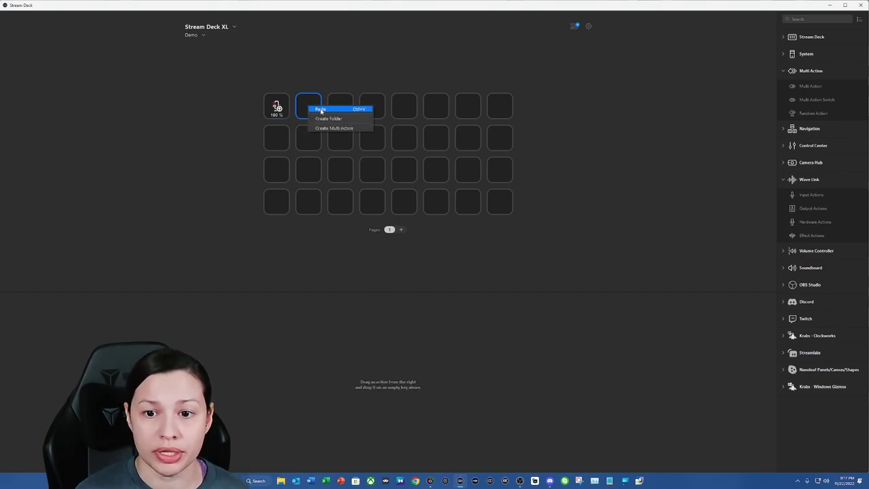
left_click(320, 110)
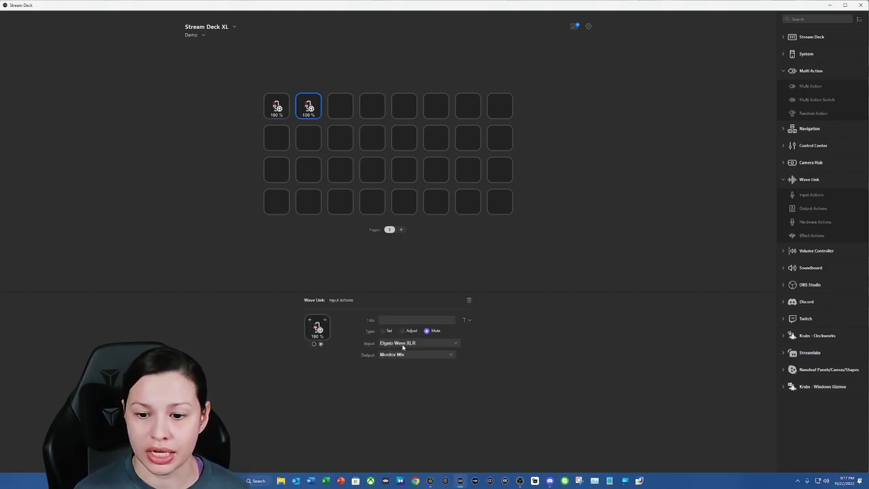
left_click(402, 347)
left_click(405, 355)
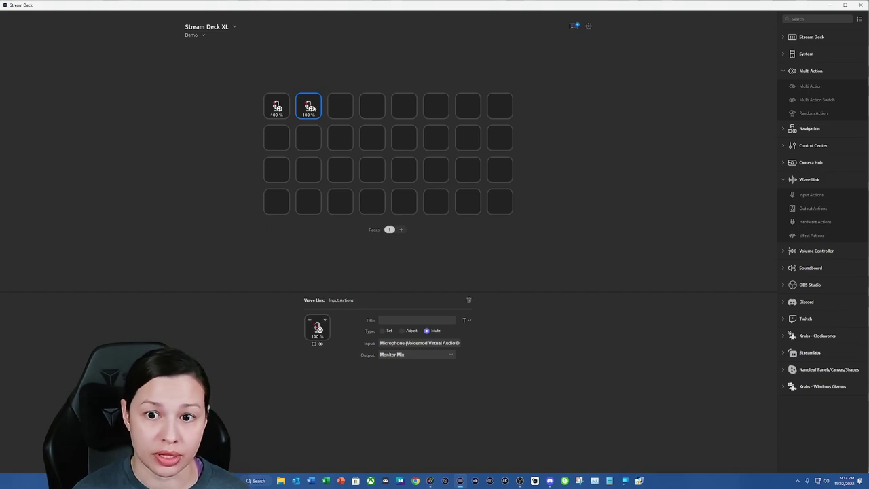
Paste the mute action onto the third key with Browser as its input
right_click(312, 106)
key("Escape")
left_click(349, 104)
right_click(349, 104)
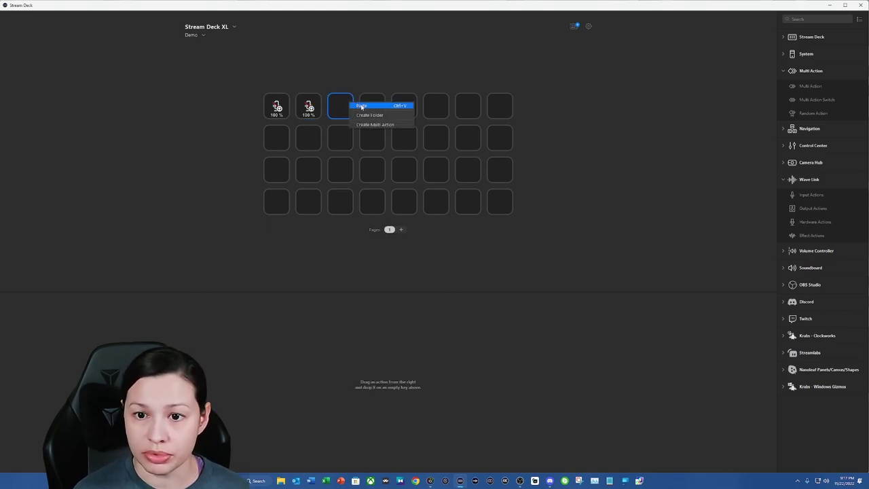
left_click(370, 107)
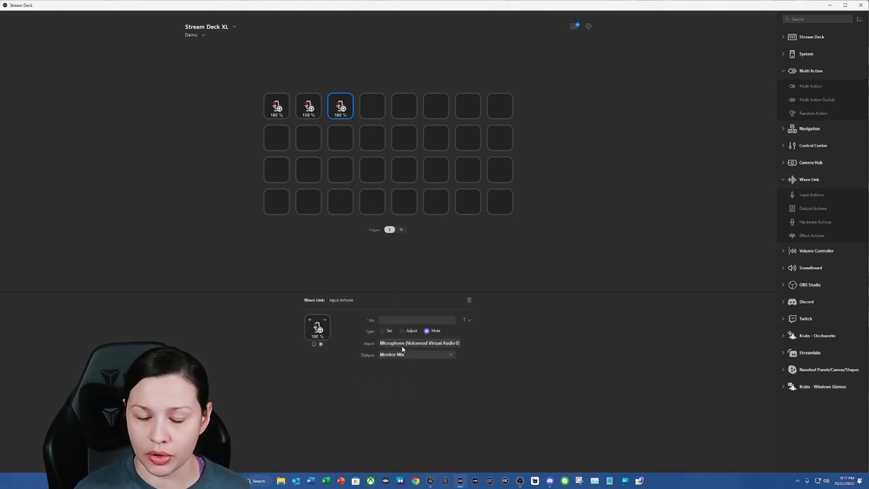
left_click(400, 345)
left_click(398, 365)
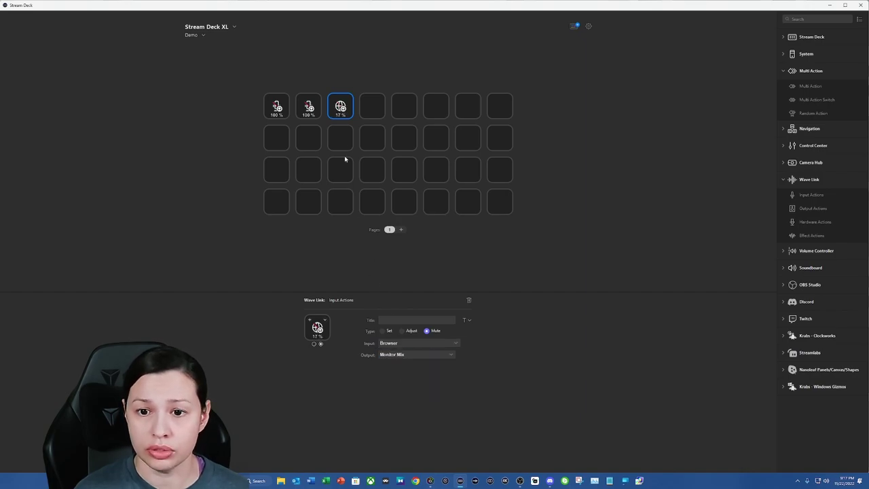
Paste the mute action onto the fourth key and set its input to Game
right_click(342, 107)
key("Escape")
left_click(370, 107)
right_click(370, 107)
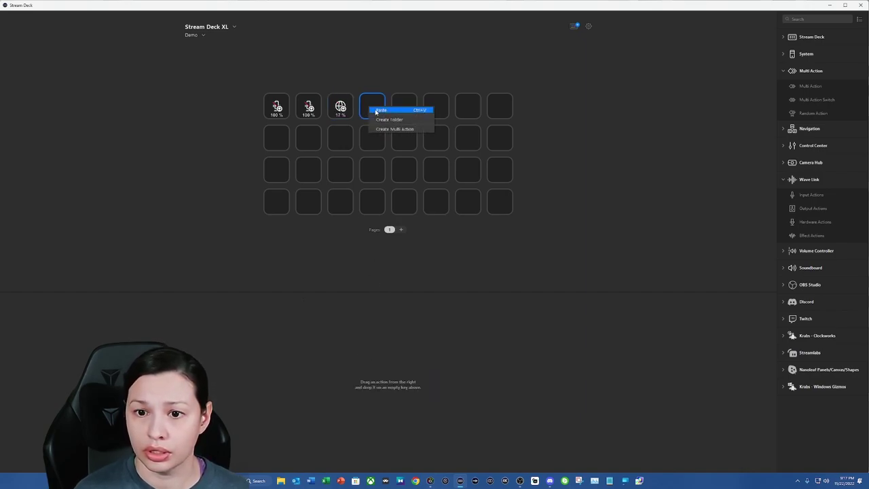
left_click(378, 110)
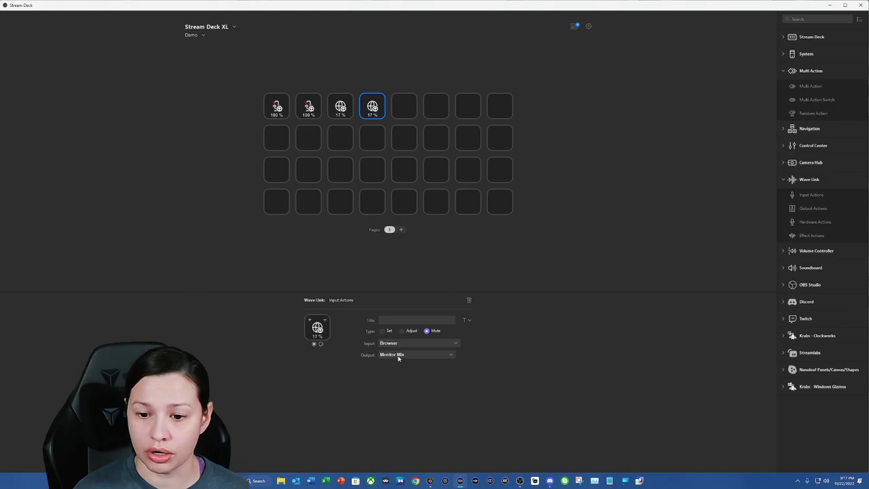
left_click(398, 354)
left_click(397, 360)
left_click(397, 343)
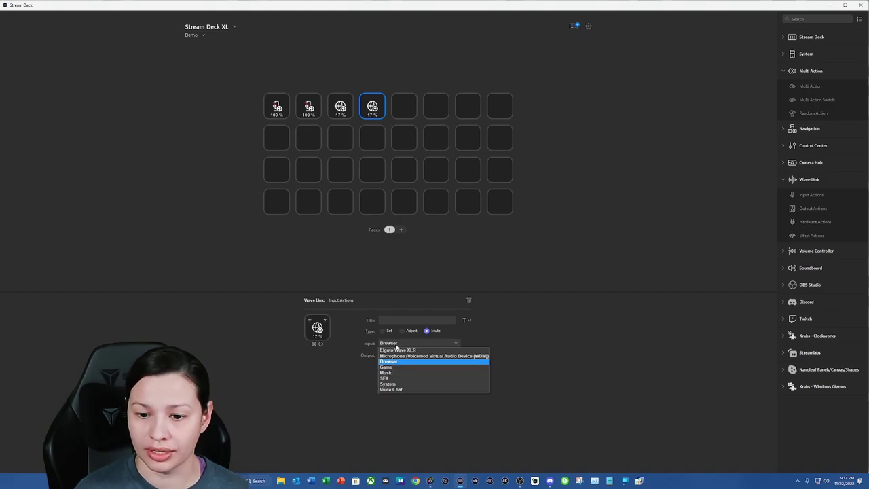
left_click(398, 367)
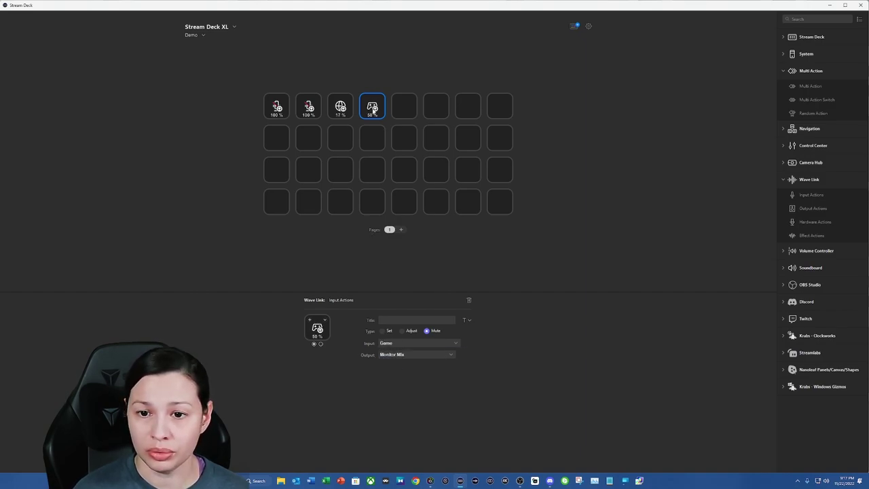
Duplicate the Game key onto the fifth key, keeping Monitor Mix, with input Music
right_click(373, 109)
left_click(391, 116)
left_click(393, 109)
right_click(393, 109)
left_click(407, 116)
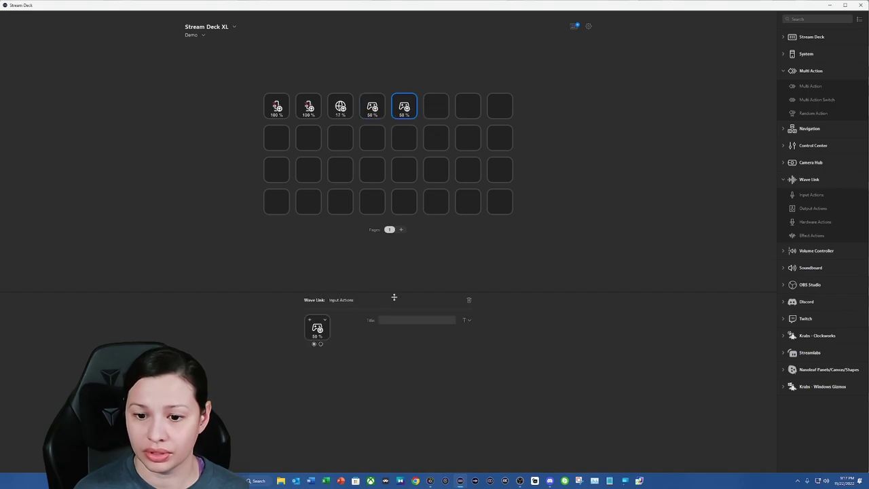
left_click(395, 354)
left_click(394, 346)
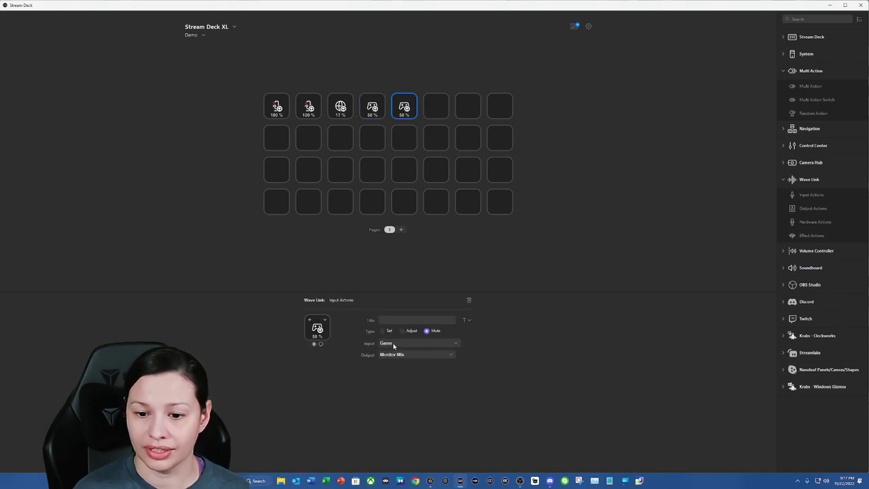
left_click(394, 344)
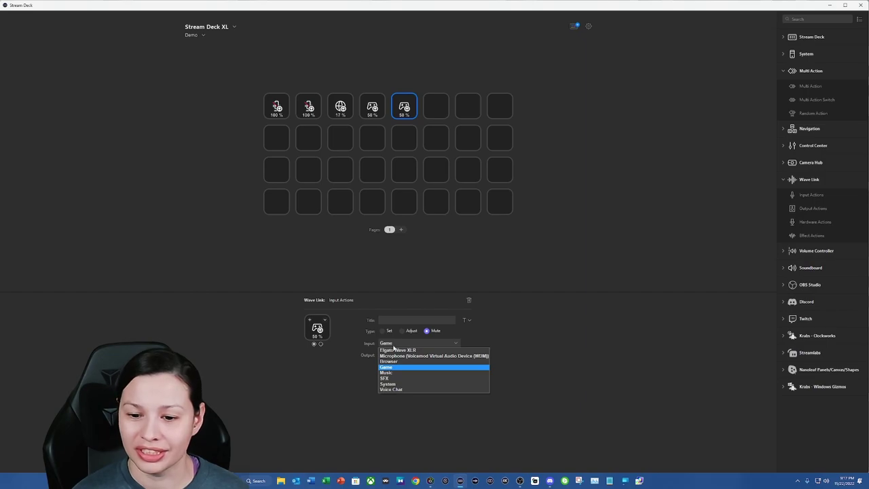
left_click(396, 373)
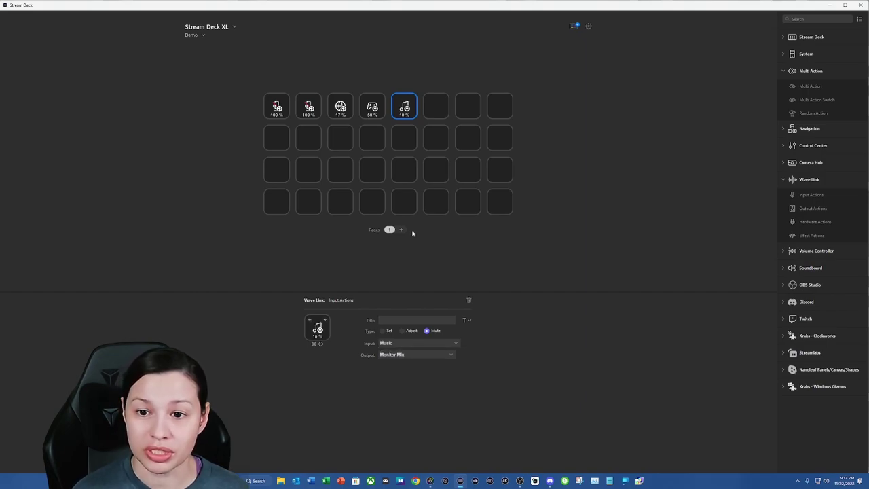
Duplicate the Music key onto the sixth key with input SFX
right_click(408, 112)
left_click(418, 114)
left_click(435, 109)
right_click(448, 111)
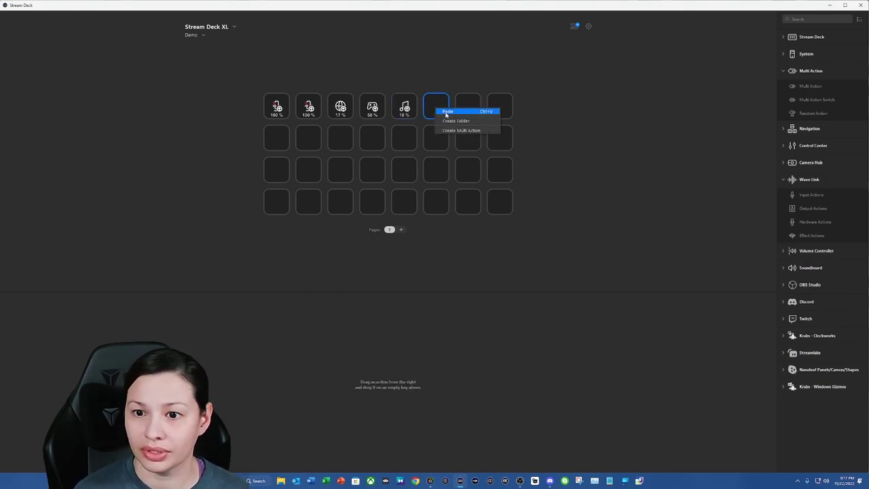
left_click(451, 114)
left_click(386, 344)
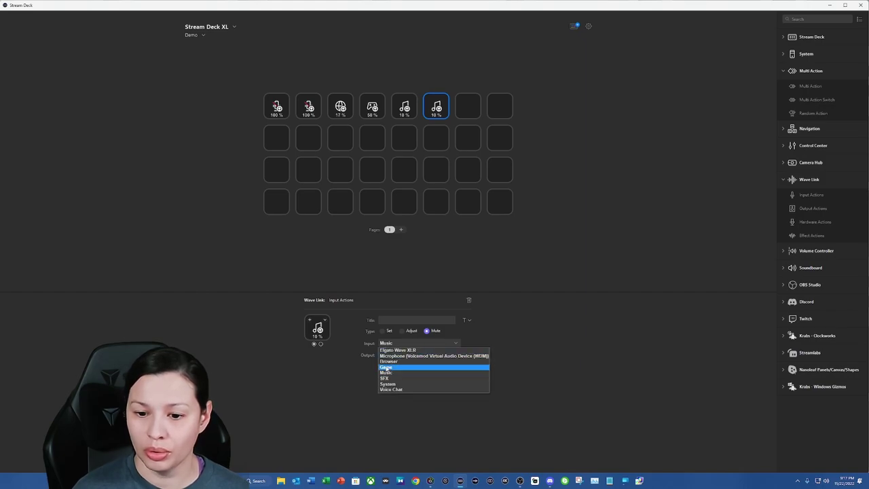
left_click(386, 378)
Duplicate the SFX key onto the seventh key with input System
right_click(440, 112)
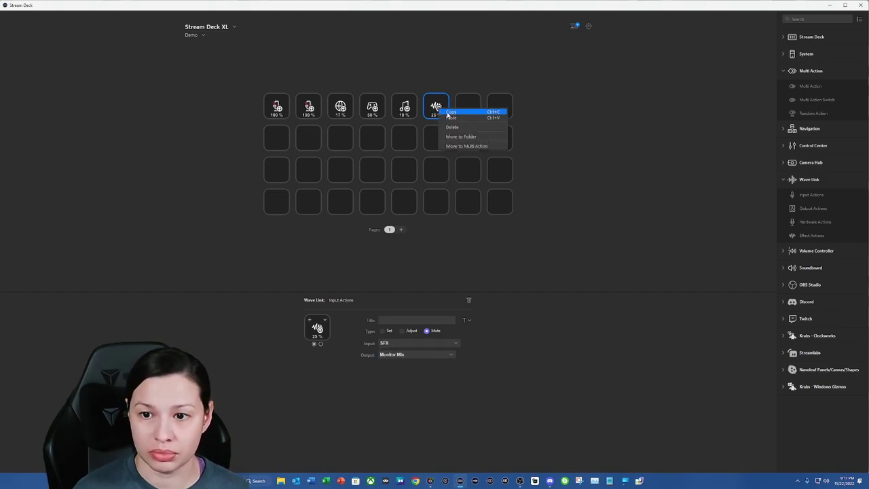
left_click(457, 114)
right_click(462, 115)
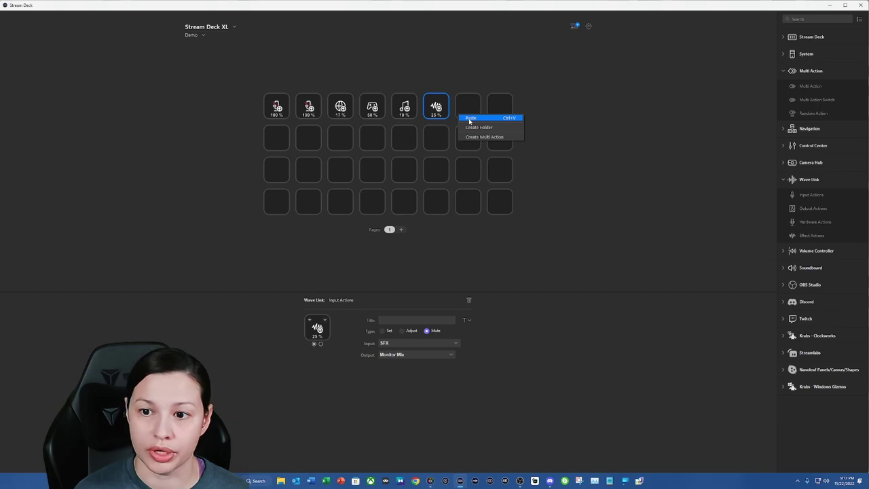
left_click(470, 118)
left_click(467, 115)
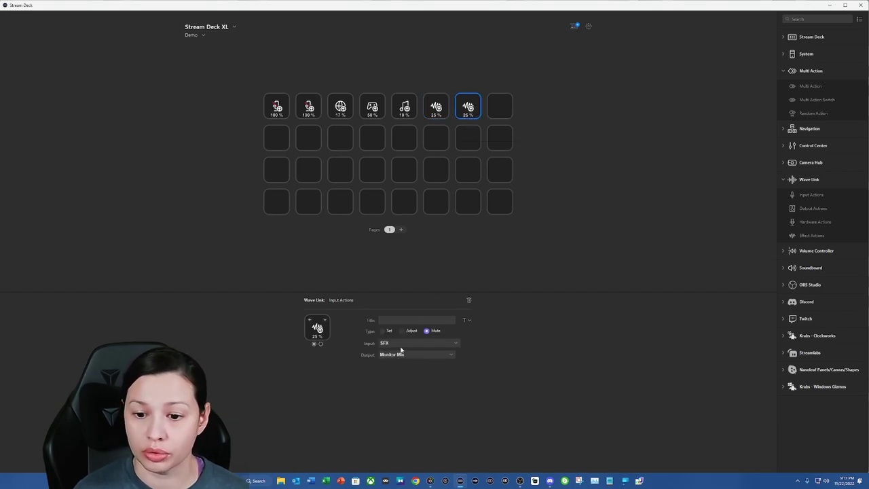
left_click(402, 344)
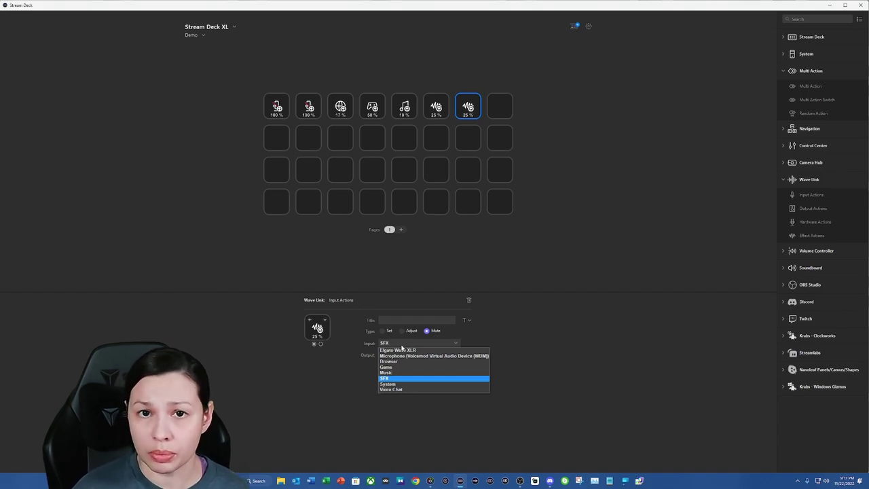
left_click(406, 383)
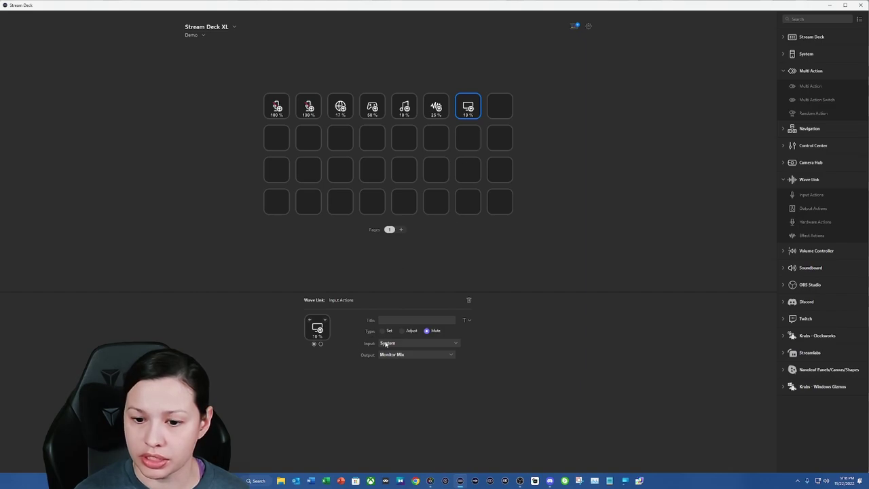
left_click(387, 344)
left_click(392, 384)
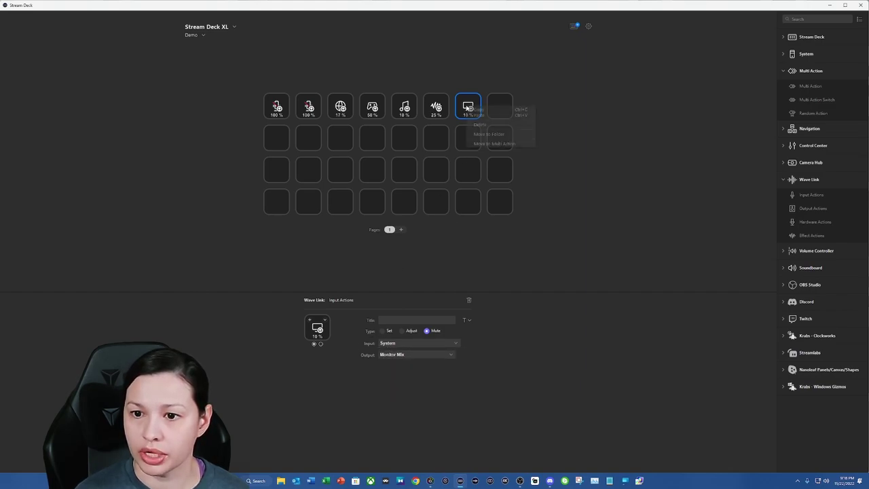
Paste onto the eighth key and set its input to Voice Chat
right_click(503, 107)
left_click(506, 107)
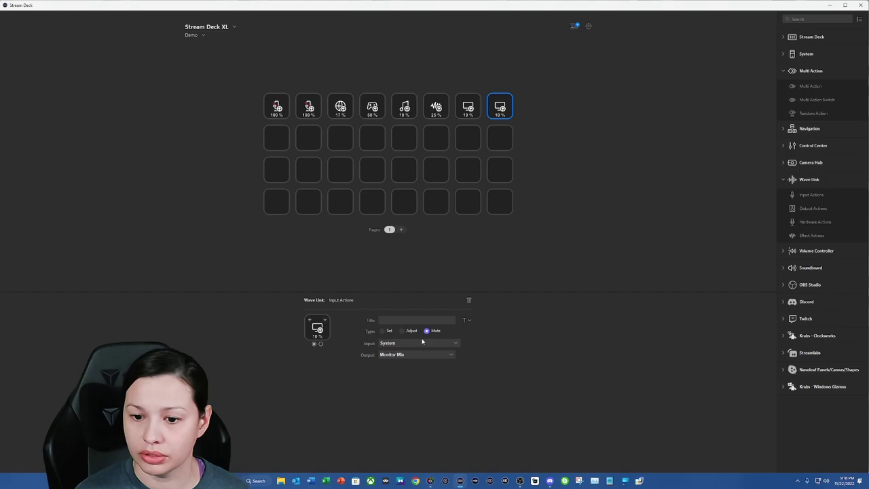
left_click(411, 345)
left_click(400, 389)
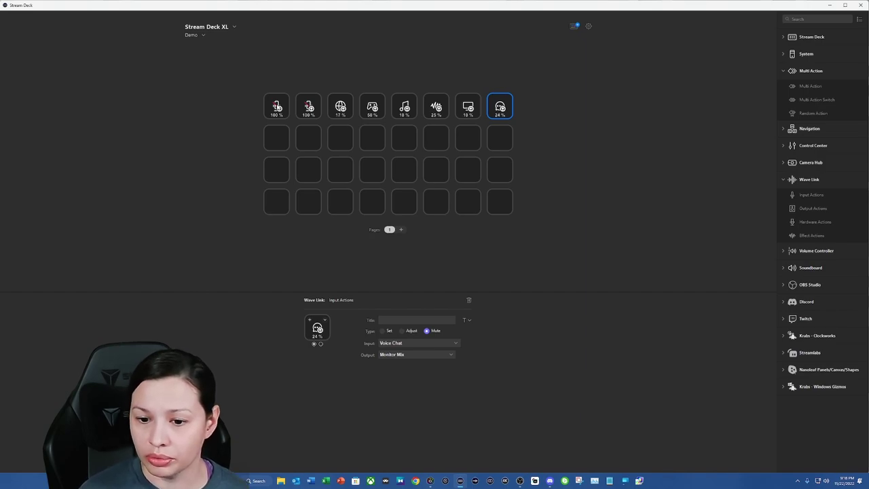
Add a Wave Link Adjust key below the first key with a smaller step size and vertical slider icon
left_click_drag(793, 197, 276, 144)
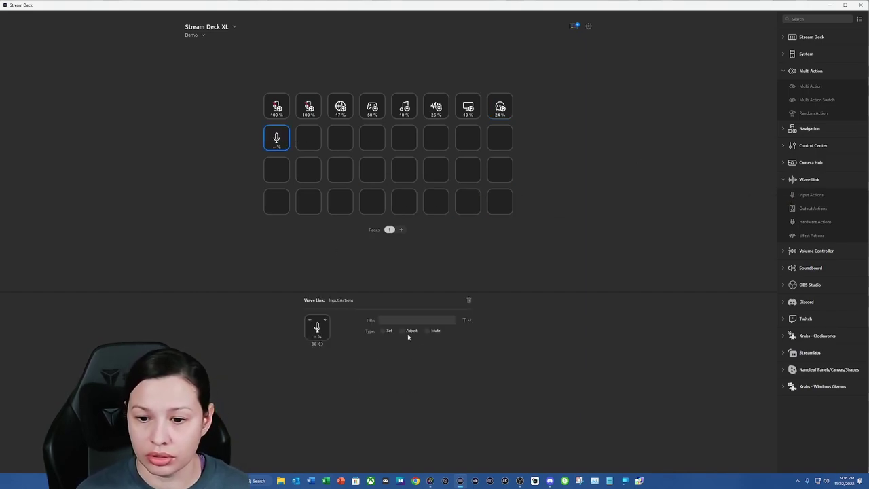
left_click(402, 330)
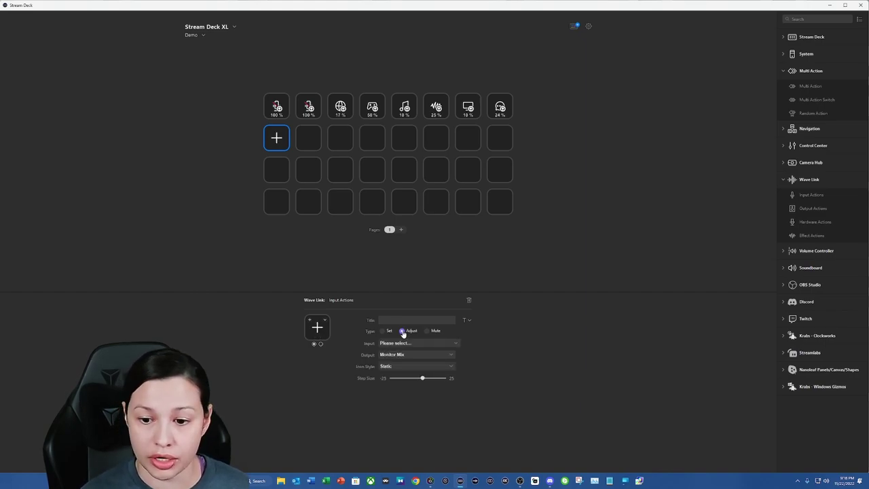
mouse_move(423, 381)
left_click_drag(423, 380, 419, 381)
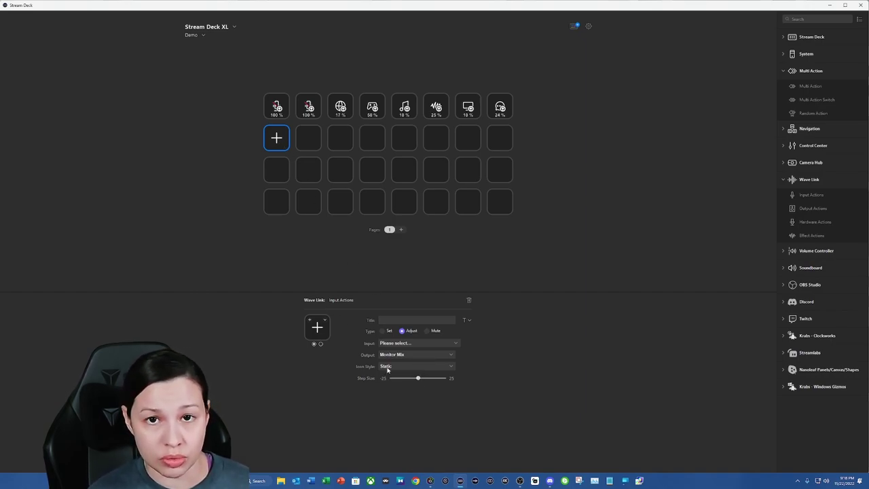
left_click(388, 367)
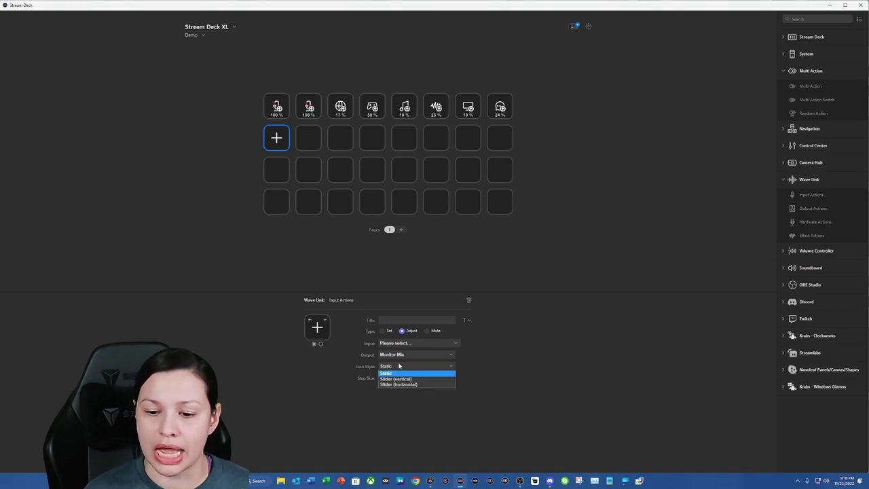
left_click(429, 385)
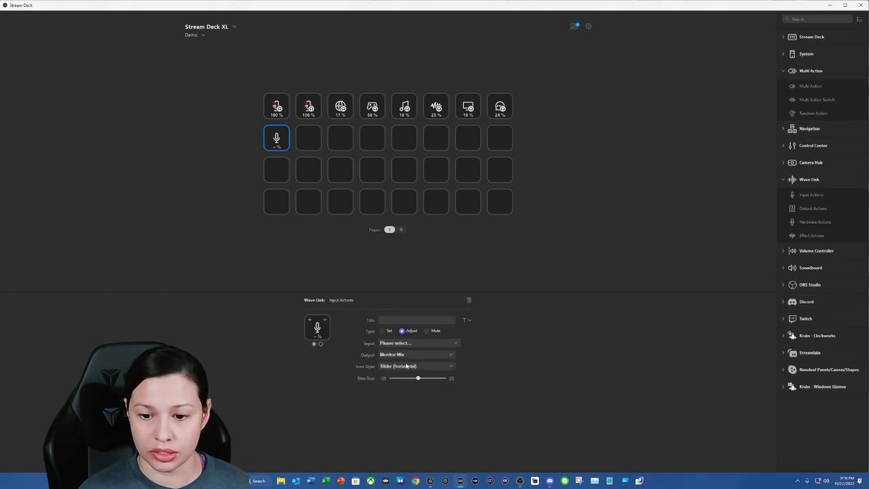
left_click(406, 366)
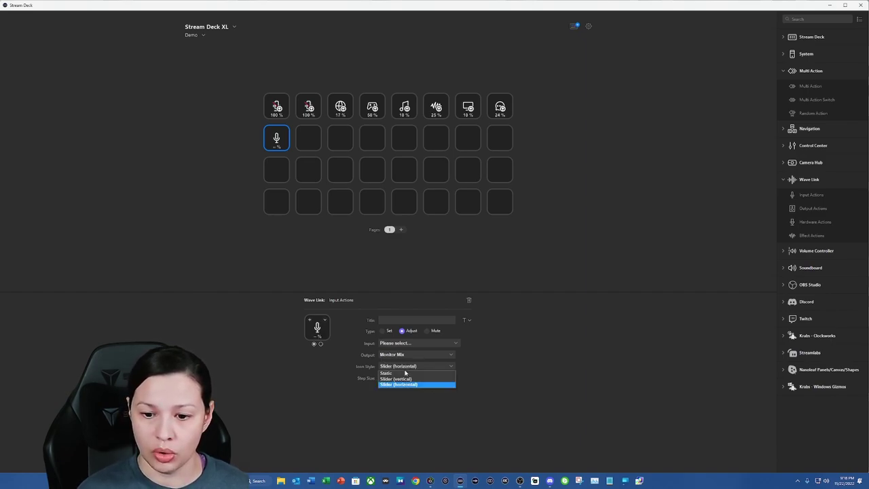
left_click(407, 379)
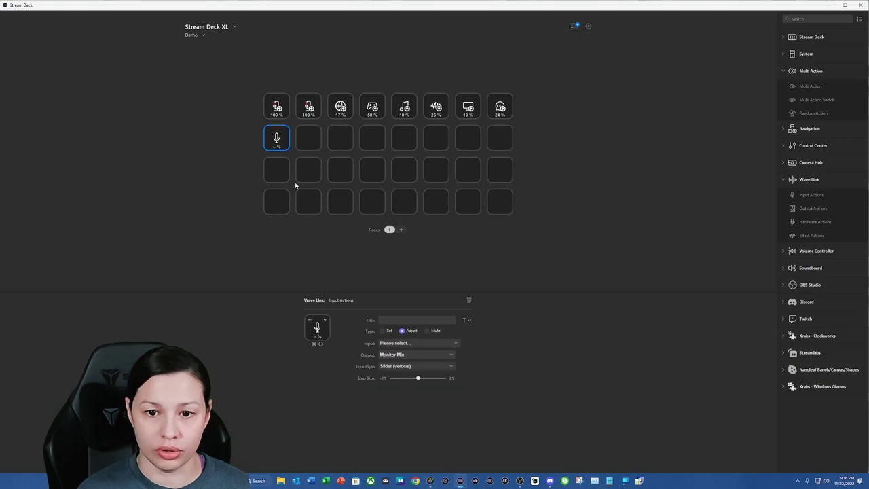
Copy the adjust key into the third row of the first column
right_click(284, 144)
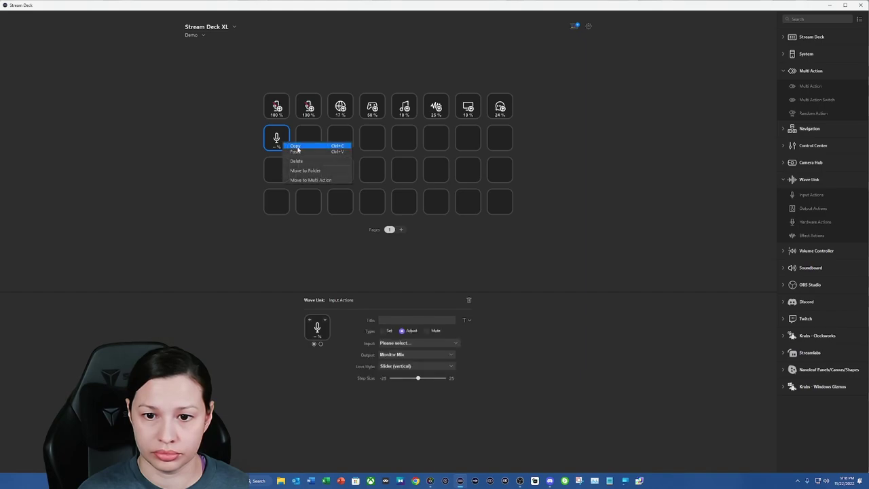
left_click(296, 148)
right_click(277, 175)
left_click(299, 175)
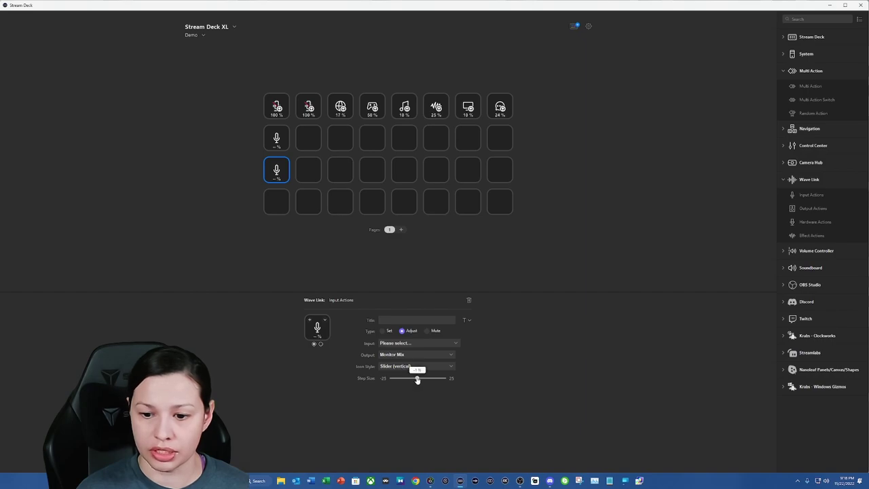
Review the second top-row microphone key and the second-row adjust key's Wave Link input list
left_click(301, 164)
left_click(308, 129)
left_click(309, 107)
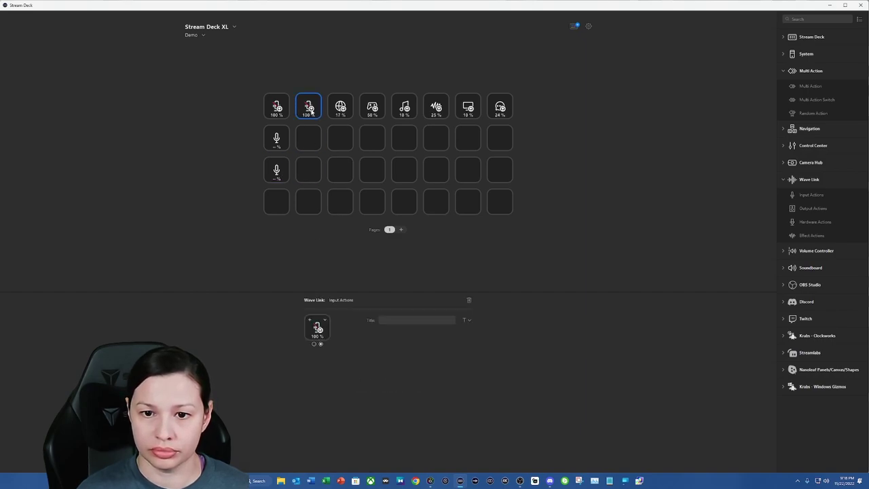
right_click(311, 112)
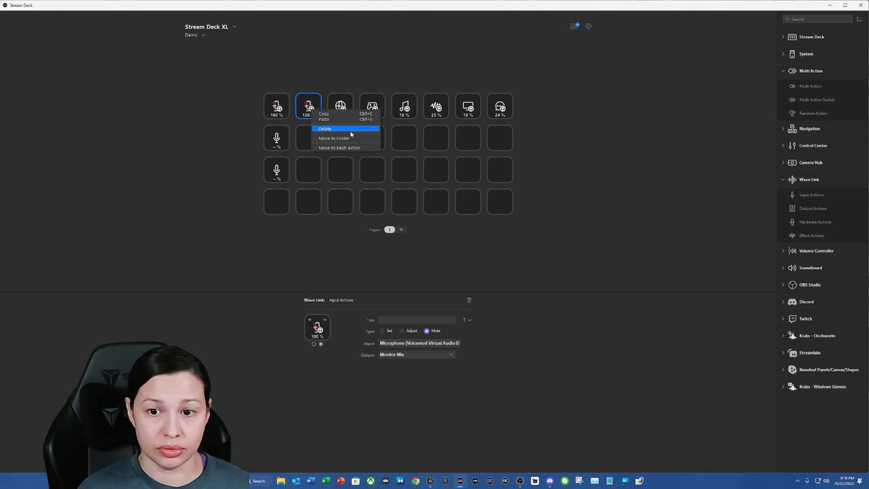
left_click(279, 139)
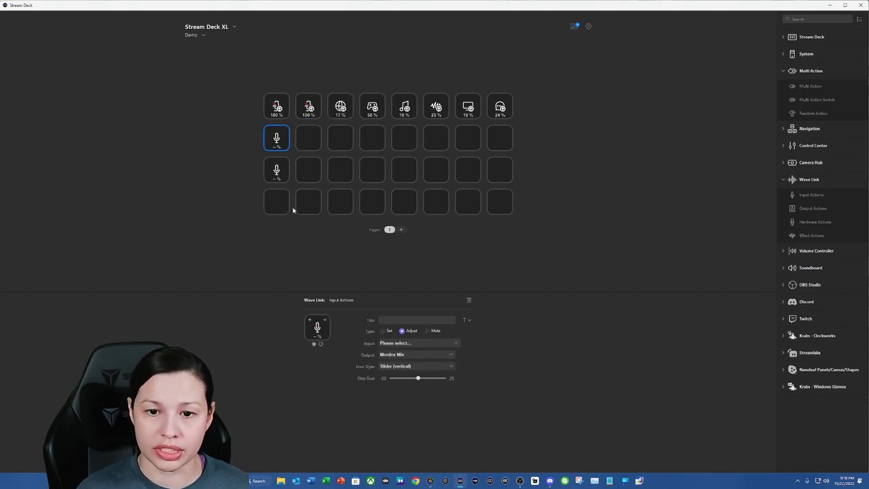
left_click(386, 343)
Set both adjust slider keys' input to Elgato Wave XLR
left_click(401, 355)
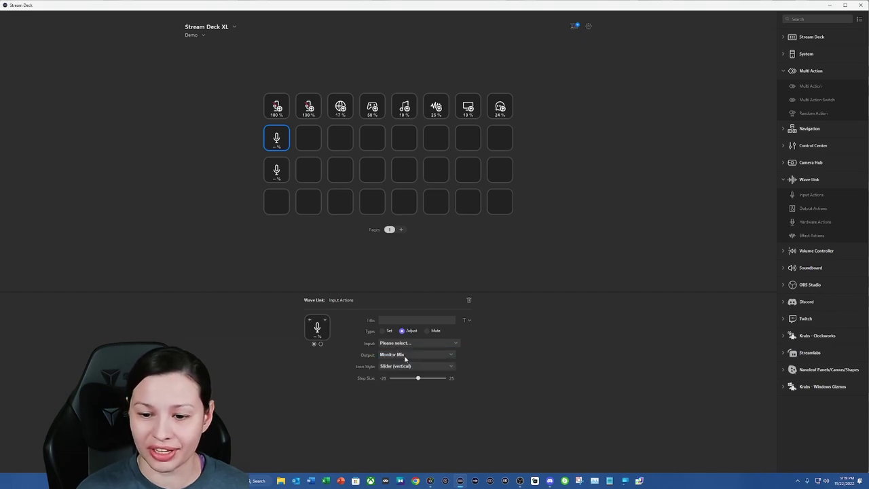
left_click(275, 174)
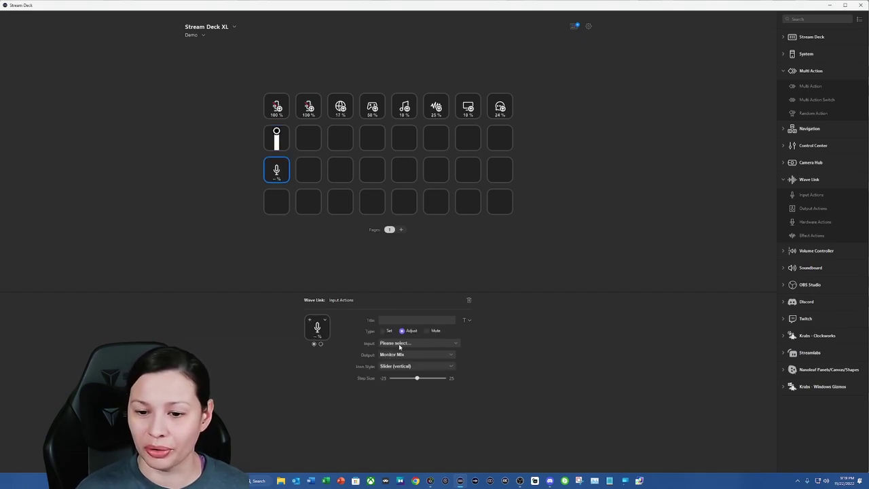
left_click(399, 344)
left_click(401, 355)
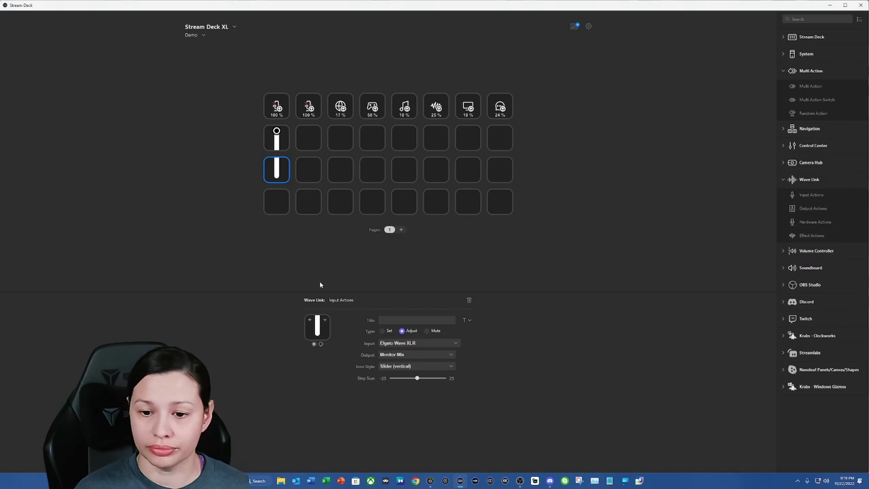
Duplicate the Wave XLR slider into row two's second key and assign it the Voicemod microphone input
left_click(281, 144)
right_click(282, 137)
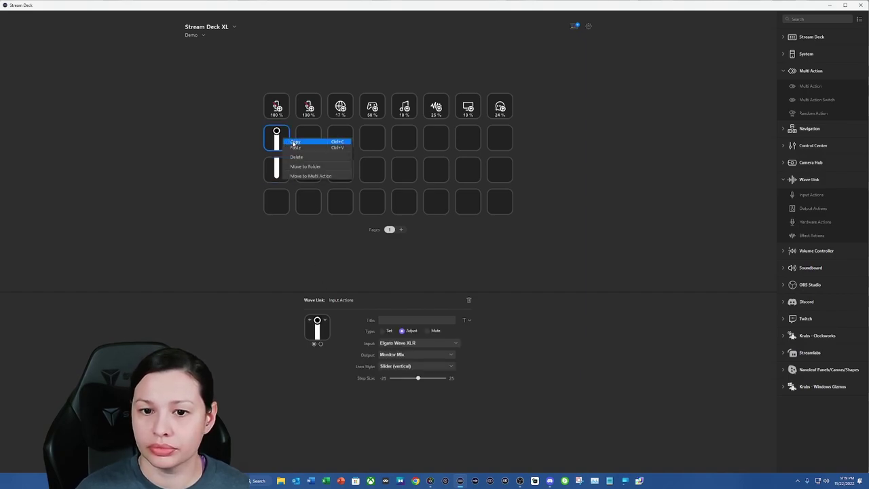
left_click(300, 140)
right_click(300, 140)
left_click(309, 142)
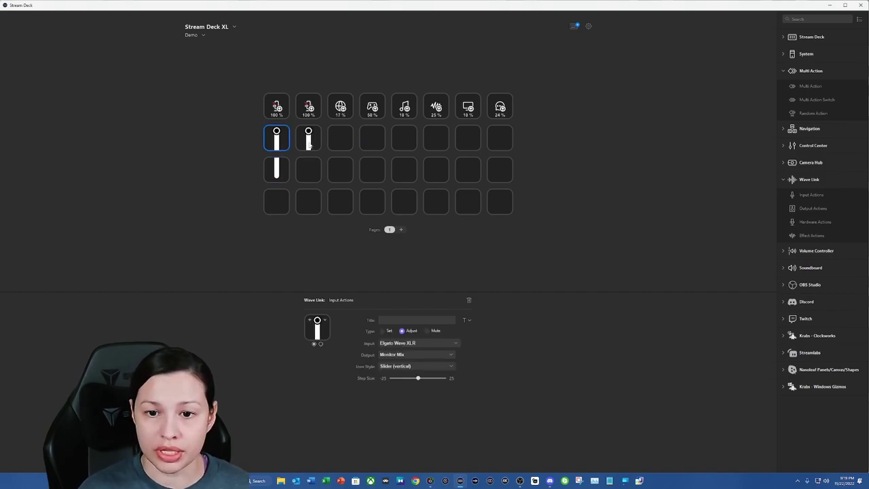
left_click(308, 140)
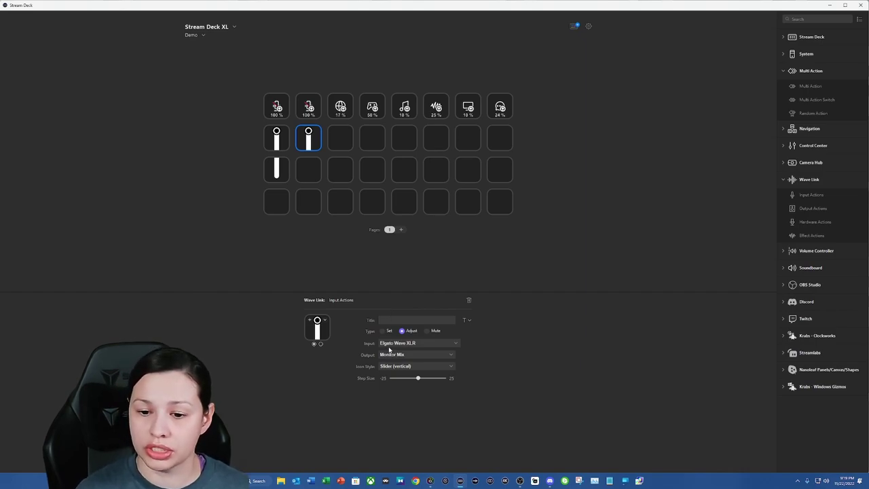
left_click(389, 346)
left_click(390, 355)
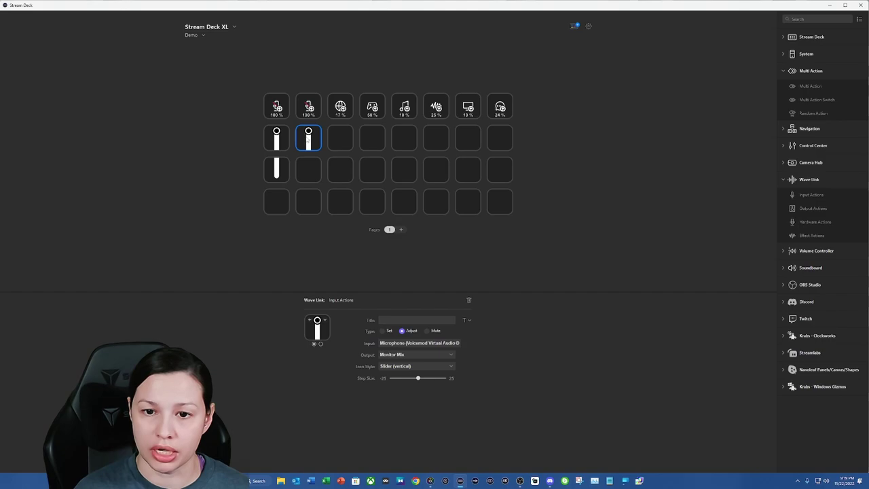
Duplicate the slider into the third key and assign it the Browser input
right_click(308, 139)
left_click(320, 142)
left_click(336, 138)
right_click(337, 139)
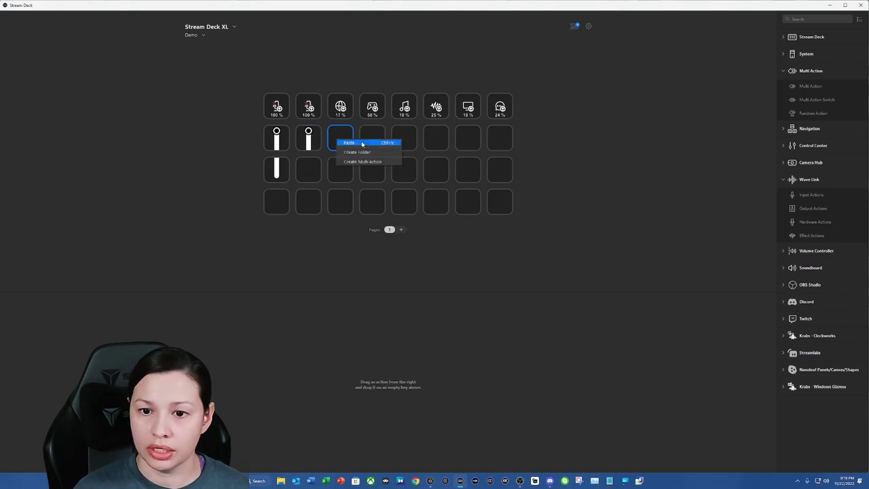
left_click(362, 144)
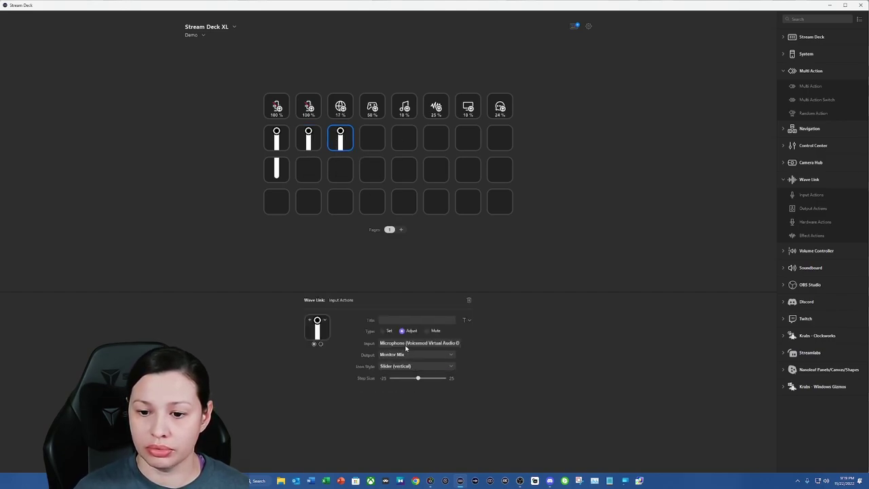
left_click(405, 347)
left_click(391, 360)
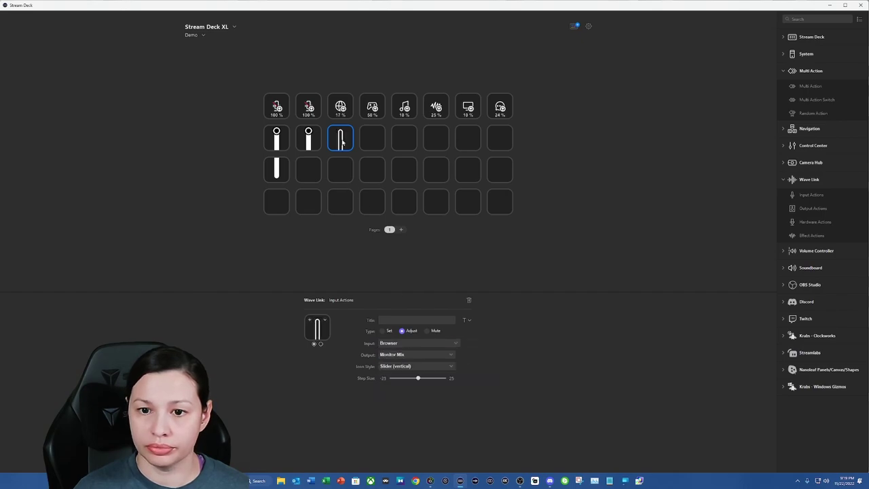
Duplicate the slider into the fourth key and assign it the Game input
right_click(341, 139)
left_click(356, 143)
left_click(372, 139)
right_click(372, 139)
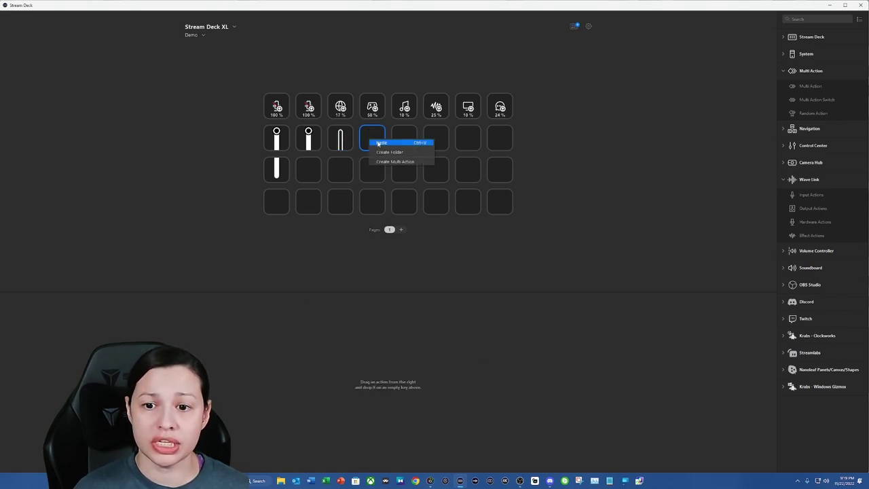
left_click(378, 144)
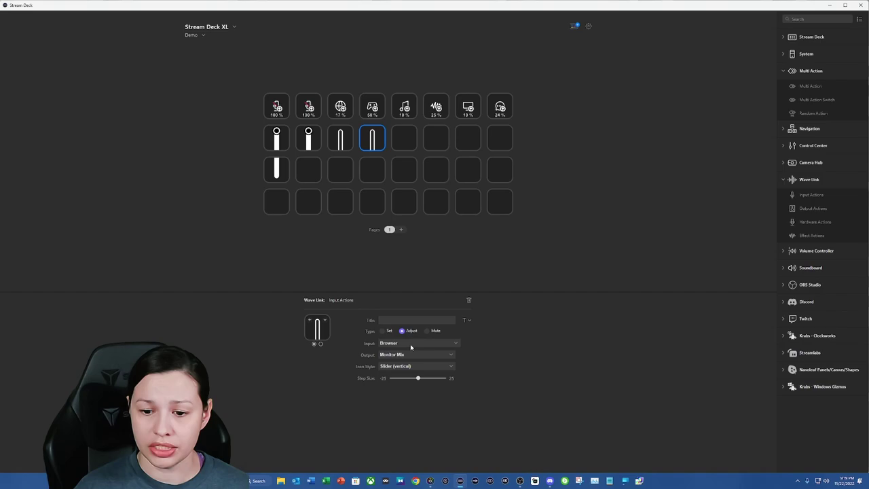
left_click(410, 348)
left_click(400, 377)
Duplicate the slider into the fifth key and assign it the Music input
right_click(372, 136)
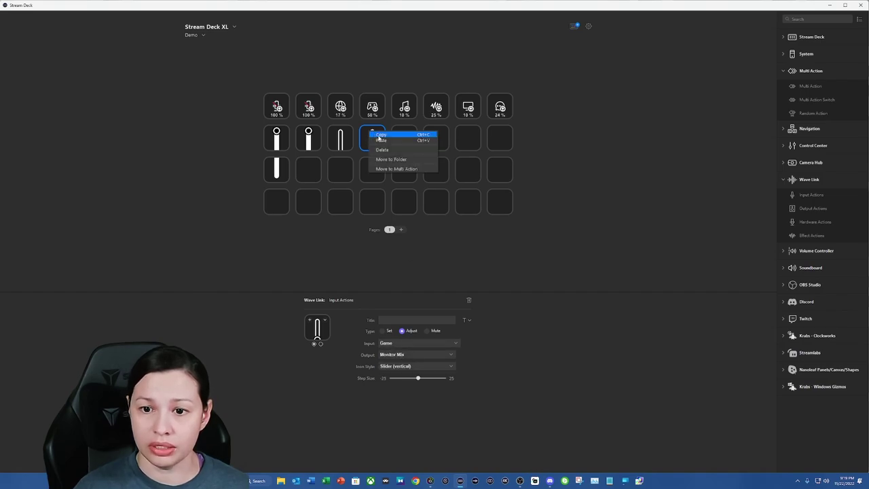
left_click(384, 135)
left_click(404, 139)
right_click(404, 140)
left_click(414, 144)
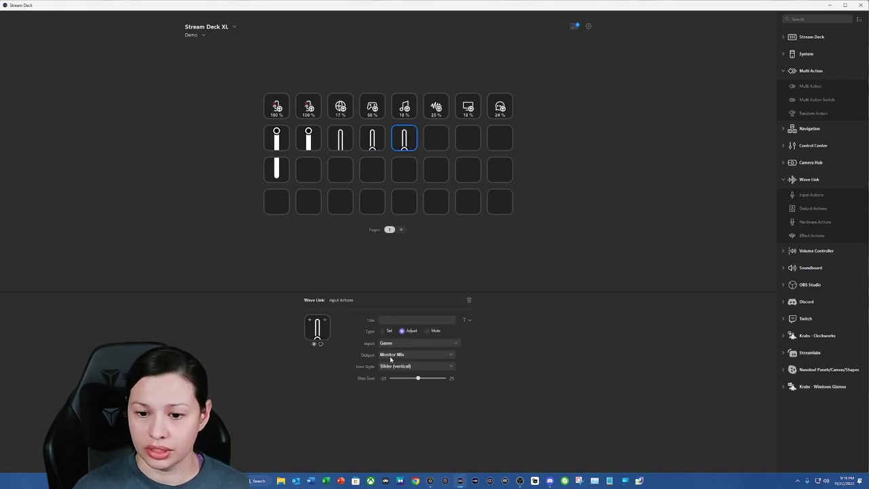
left_click(392, 346)
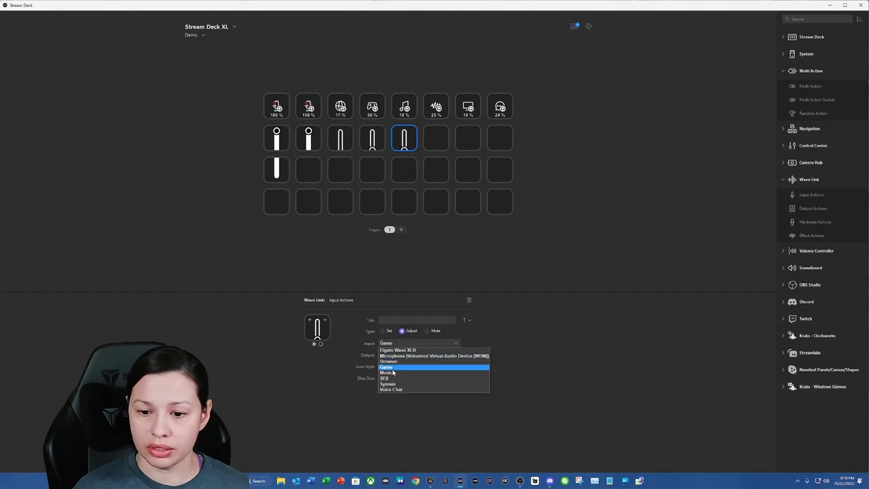
left_click(395, 369)
Duplicate the slider into the sixth key and assign it the SFX input
left_click(408, 143)
right_click(408, 142)
left_click(417, 143)
left_click(436, 139)
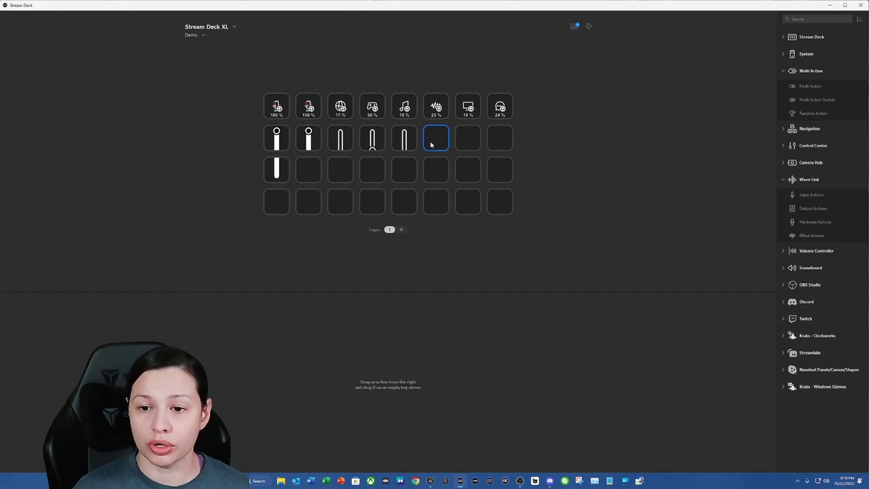
right_click(436, 139)
left_click(441, 145)
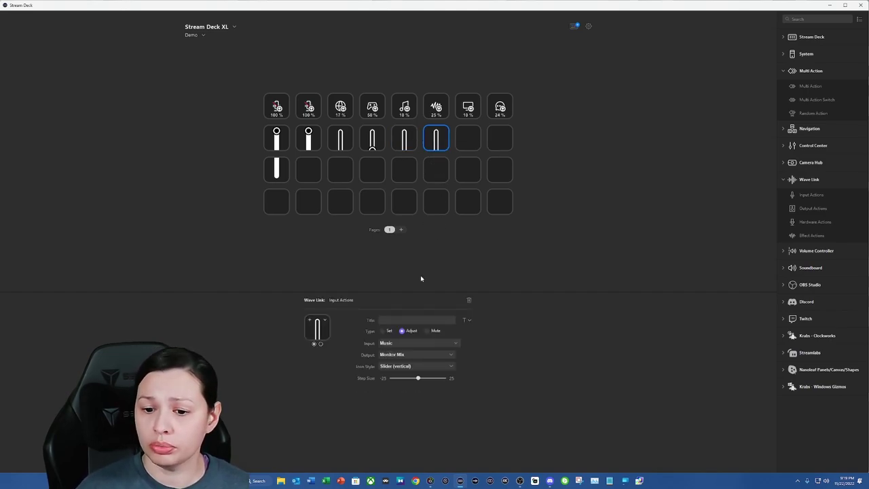
left_click(394, 344)
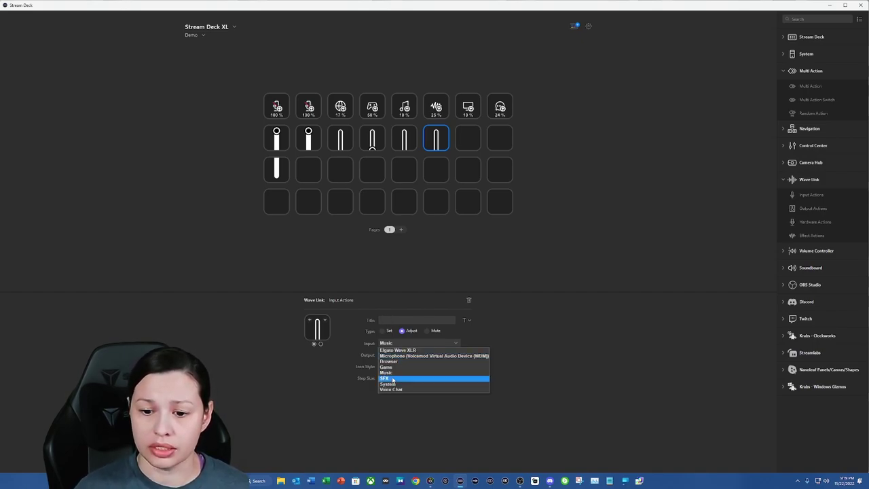
left_click(393, 380)
Duplicate the slider into the seventh key and assign it the System input
right_click(436, 140)
left_click(444, 145)
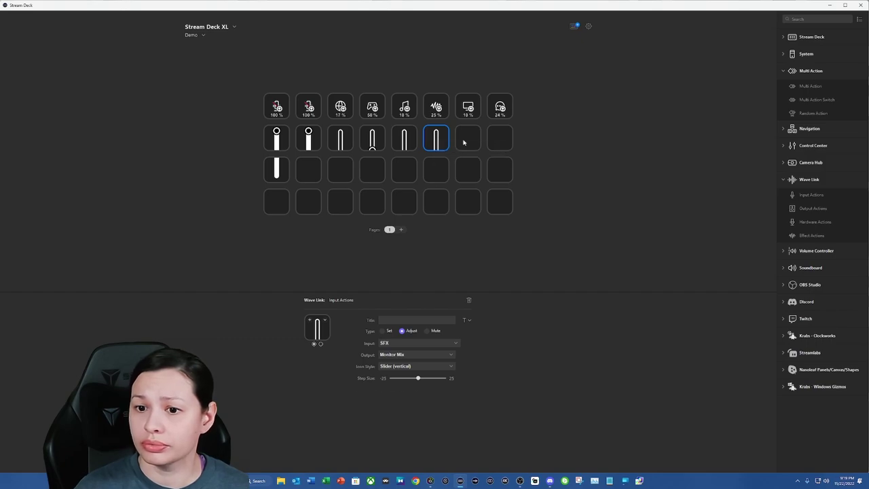
right_click(468, 139)
left_click(475, 143)
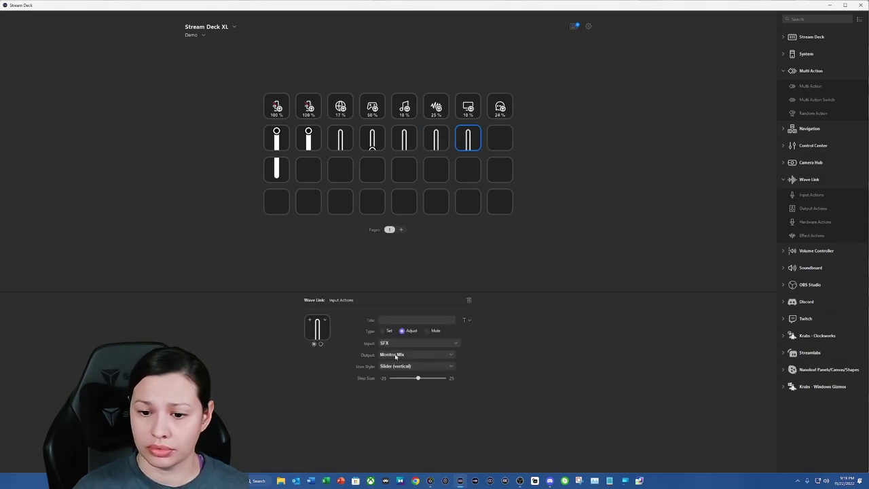
left_click(394, 343)
left_click(401, 384)
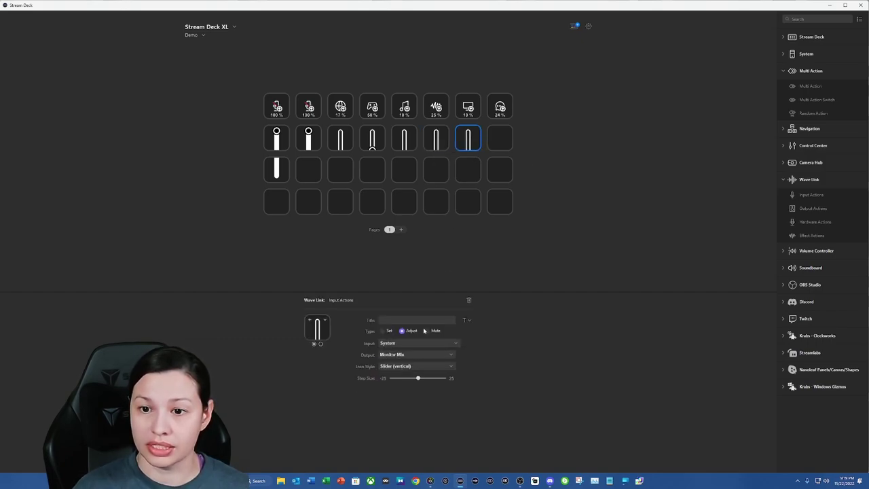
Duplicate the slider into the last key, keep Monitor Mix output, and assign Voice Chat input
right_click(477, 135)
left_click(483, 142)
right_click(475, 140)
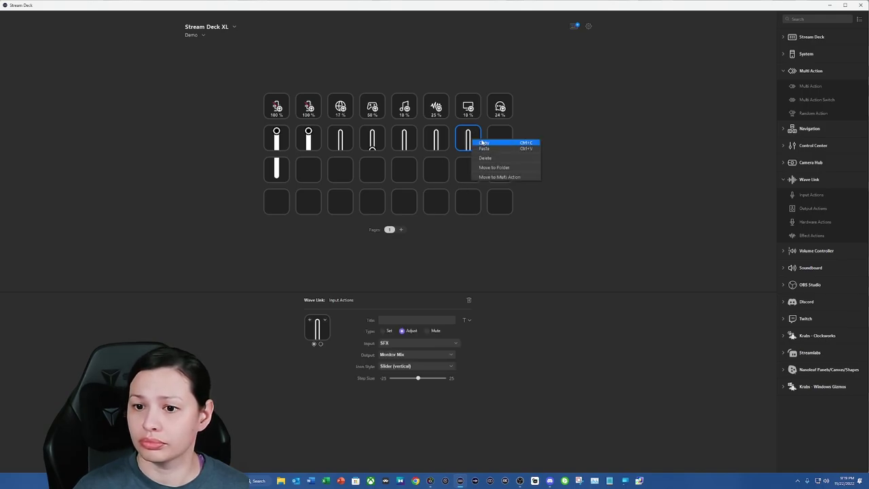
left_click(483, 138)
right_click(495, 138)
left_click(516, 138)
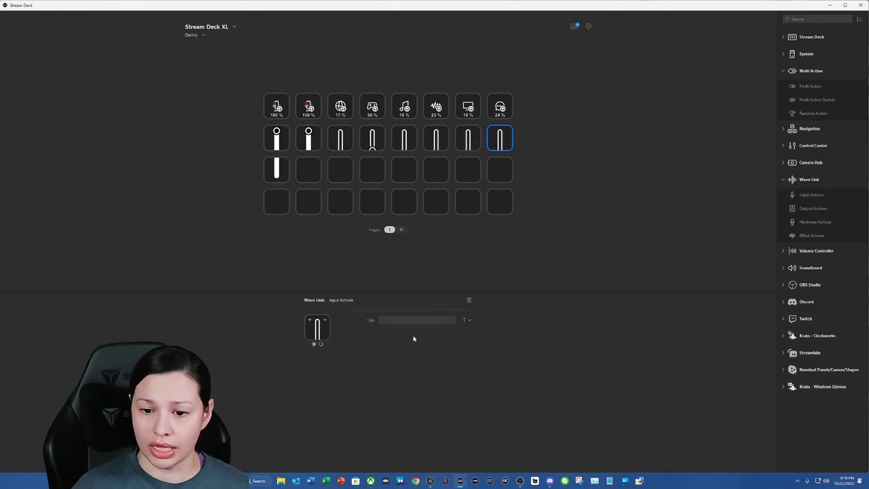
left_click(400, 354)
left_click(398, 346)
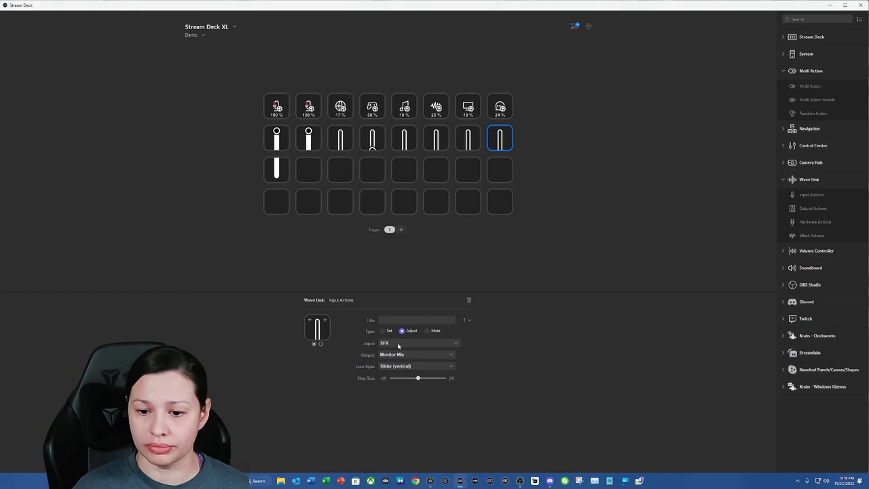
left_click(398, 343)
left_click(404, 385)
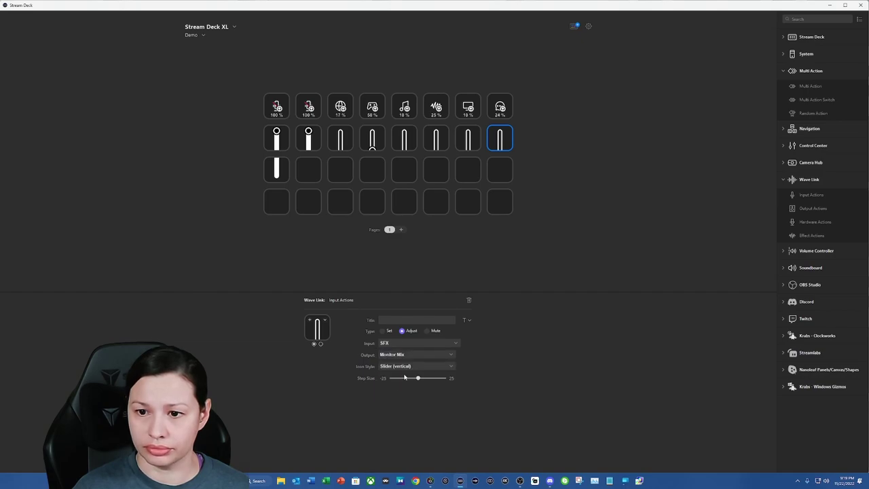
Recheck the seventh slider and confirm its input is System
left_click(468, 144)
left_click(400, 344)
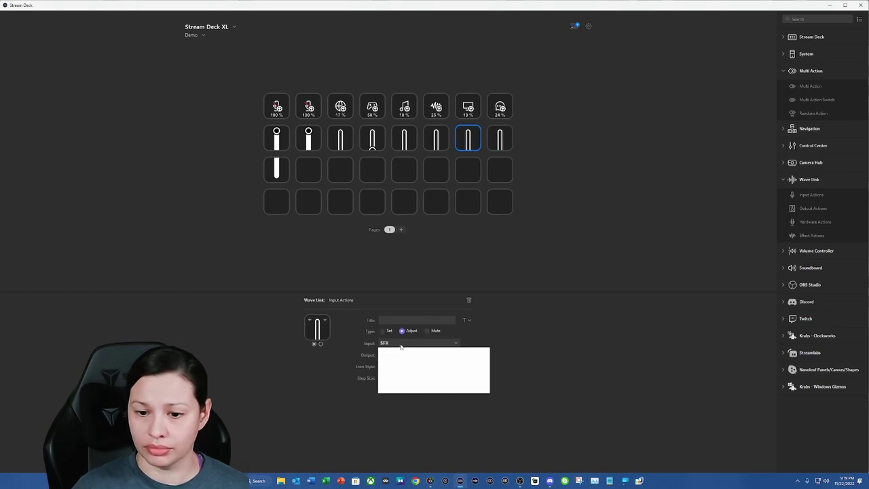
left_click(392, 384)
left_click(437, 139)
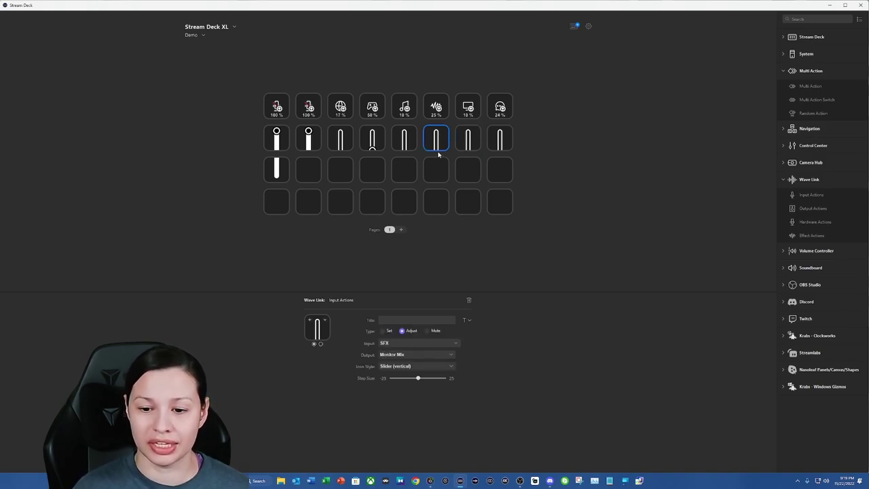
Copy the row-three Wave XLR slider into row three's second key
right_click(285, 169)
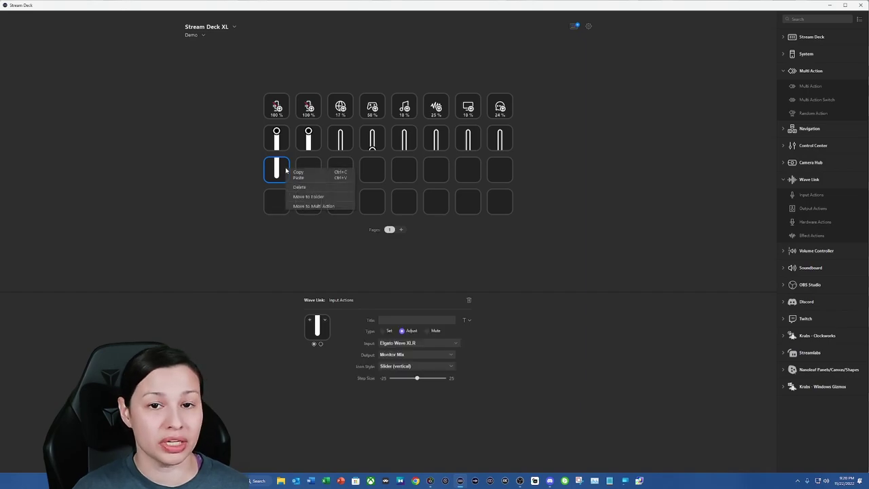
left_click(301, 172)
left_click(308, 175)
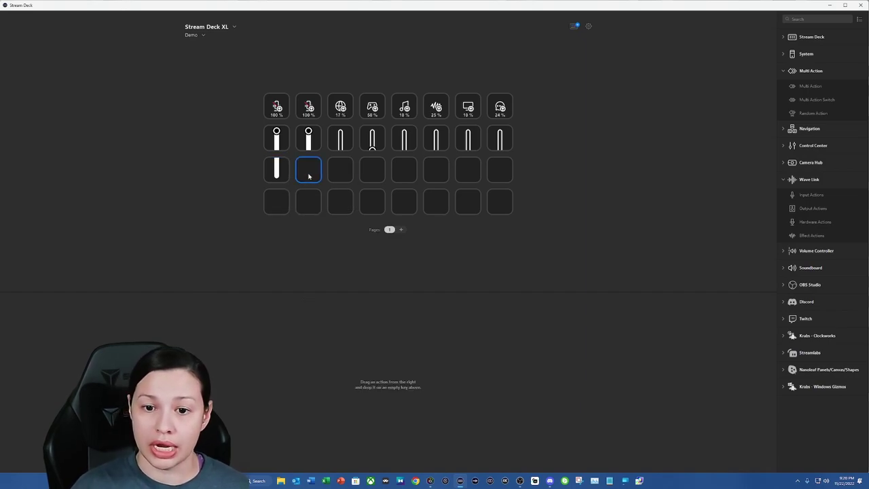
right_click(309, 176)
left_click(319, 186)
Lower the first row-three slider's step size slightly
left_click(281, 170)
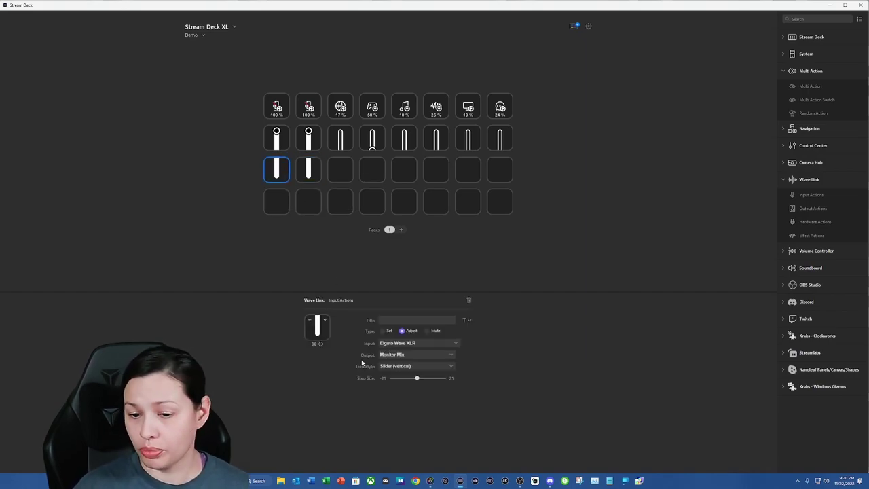
mouse_move(417, 378)
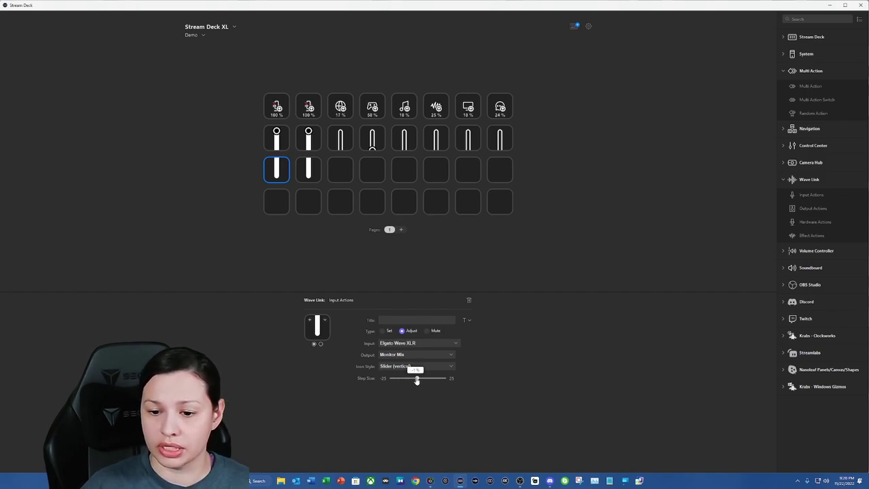
mouse_move(416, 380)
left_mouse_down()
mouse_move(407, 381)
mouse_move(417, 380)
left_mouse_up()
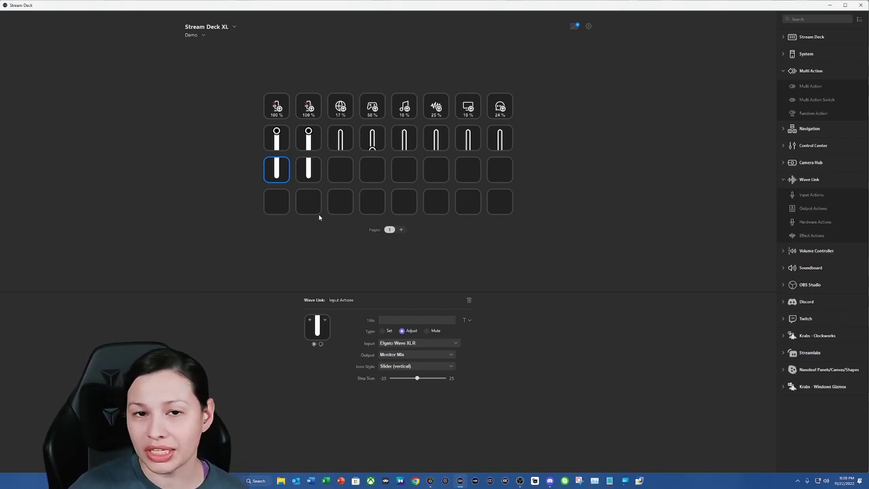
left_click(310, 178)
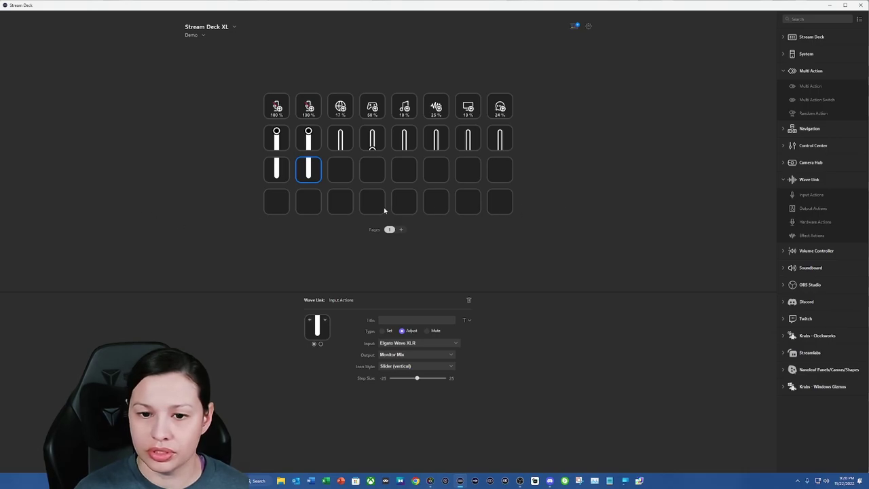
Add a second page to the profile and move between pages 1 and 2
left_click(400, 229)
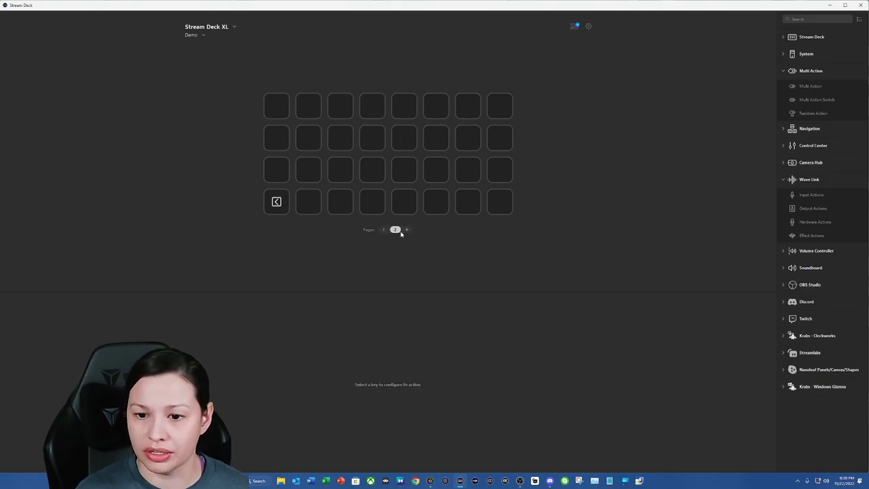
double_click(283, 205)
right_click(507, 206)
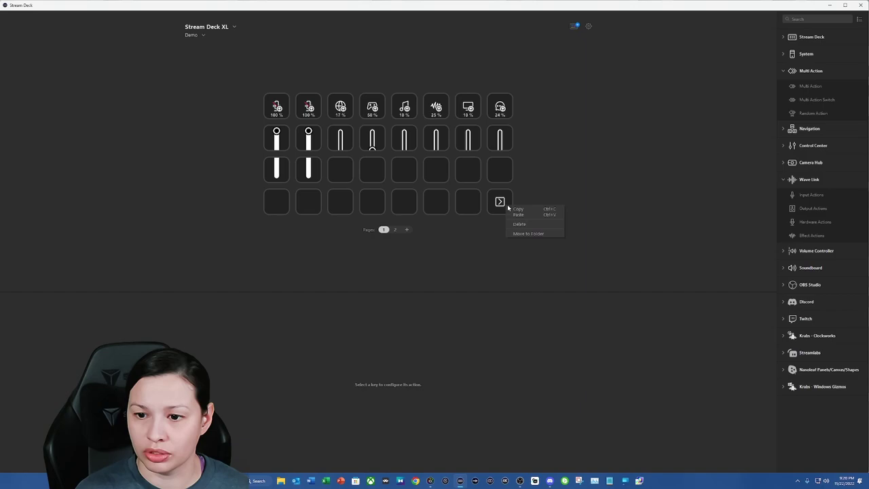
left_click(518, 209)
double_click(500, 203)
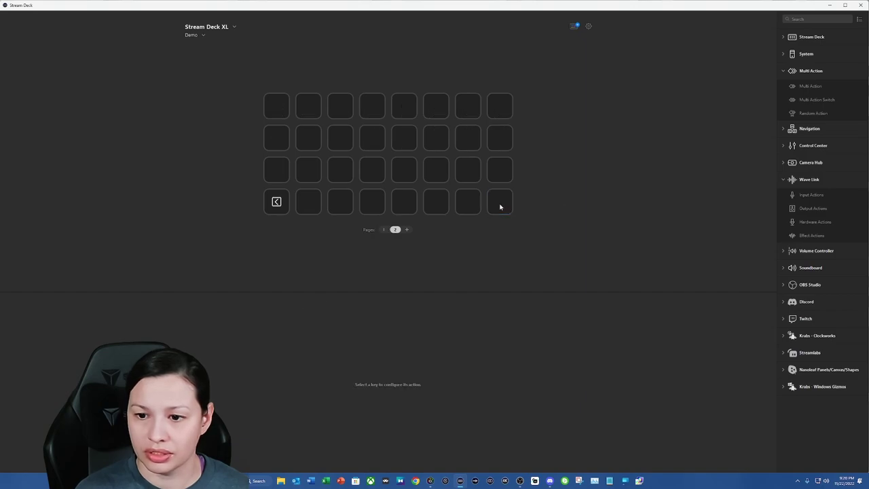
Copy page 2's previous-page key and paste it into page 1's bottom-left key
right_click(277, 207)
left_click(324, 222)
left_click(384, 230)
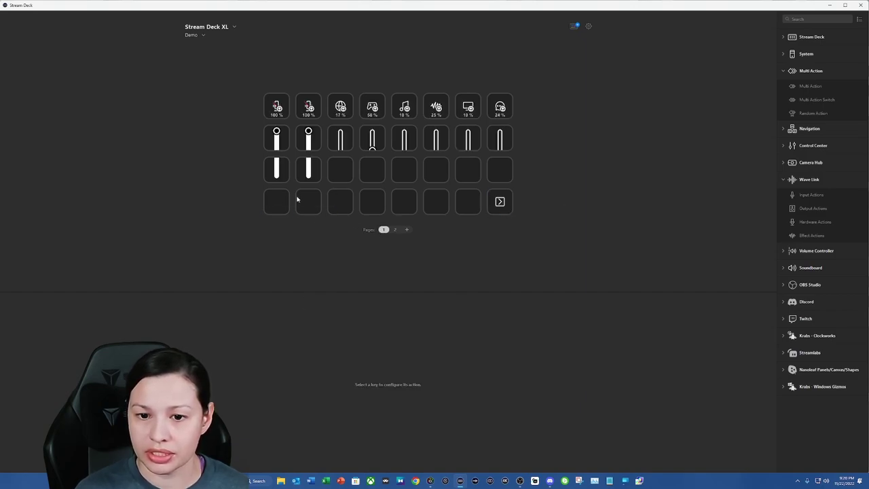
right_click(278, 202)
left_click(283, 215)
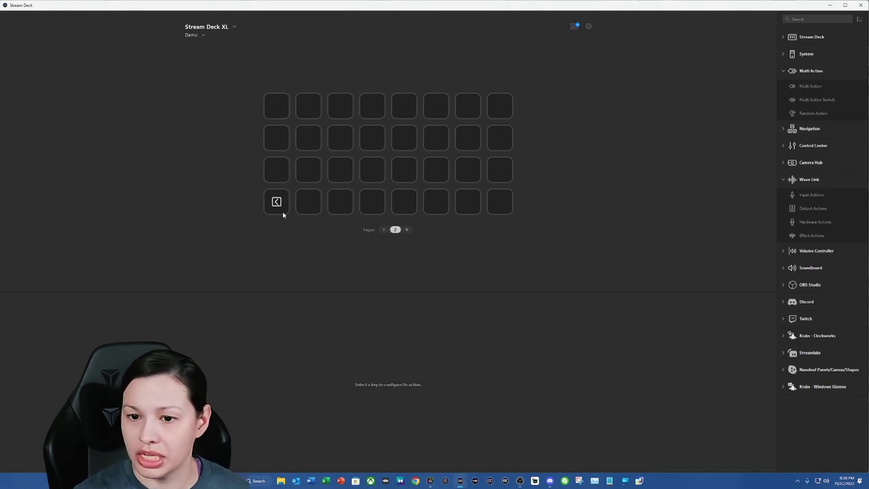
Use page 1's next-page key options to switch pages
left_click(500, 202)
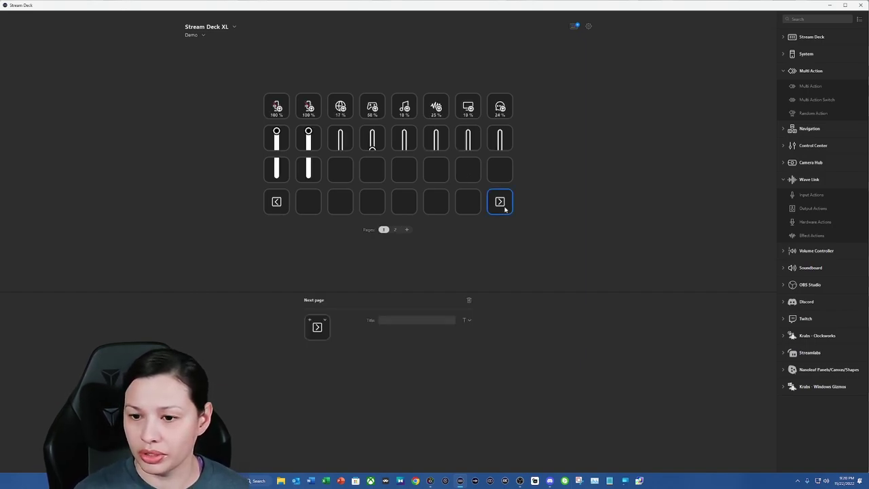
right_click(503, 205)
left_click(518, 209)
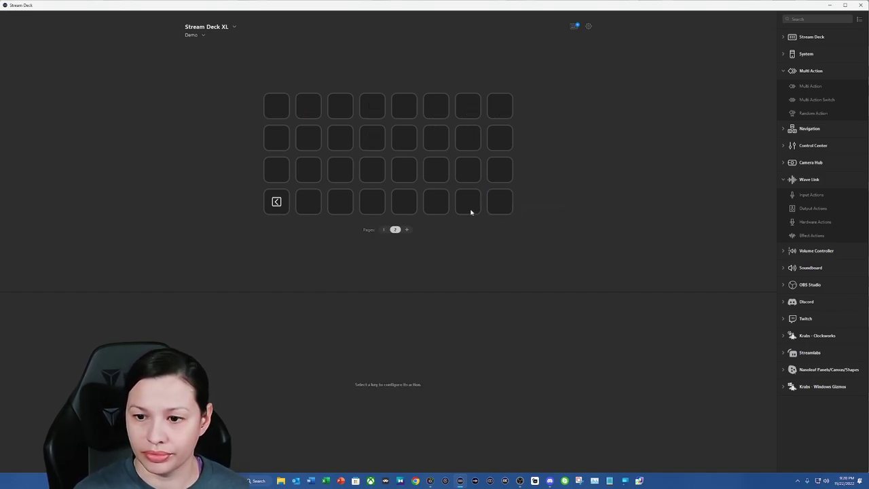
right_click(504, 203)
left_click(465, 268)
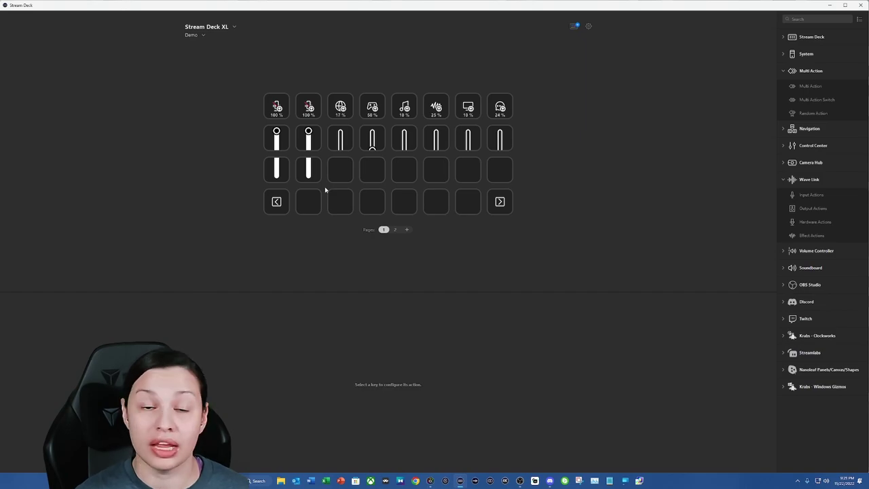
Copy the row-three slider into column 3 and set it to the Browser input
left_click(311, 173)
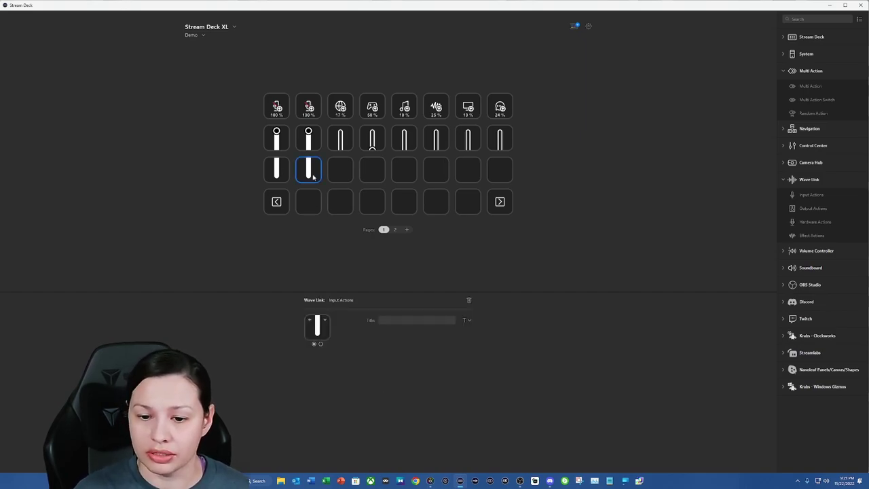
right_click(314, 177)
left_click(326, 178)
left_click(340, 169)
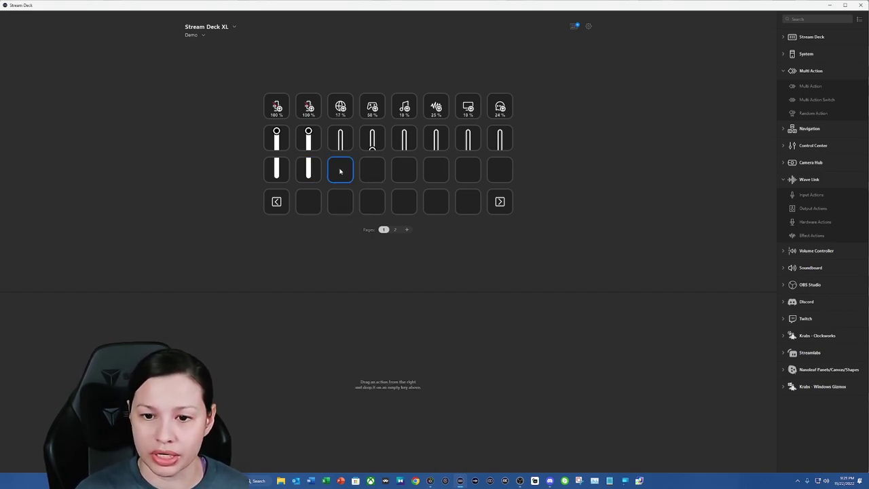
right_click(340, 169)
left_click(350, 176)
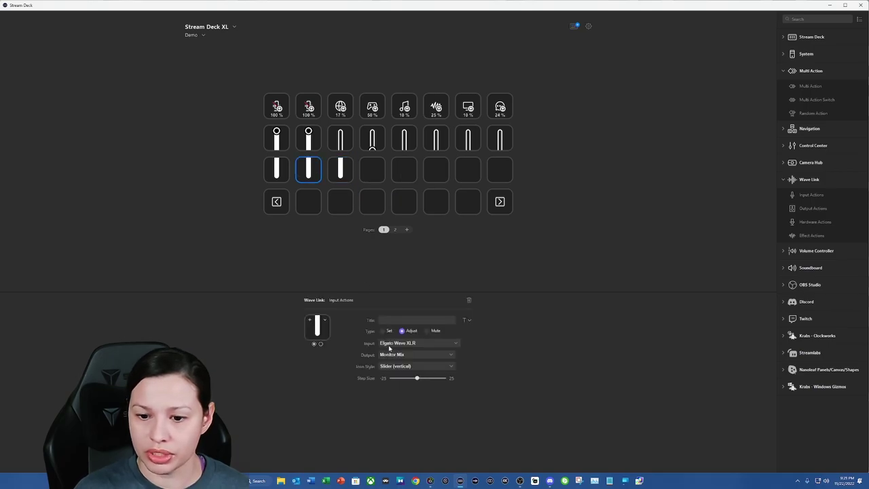
left_click(405, 342)
left_click(407, 356)
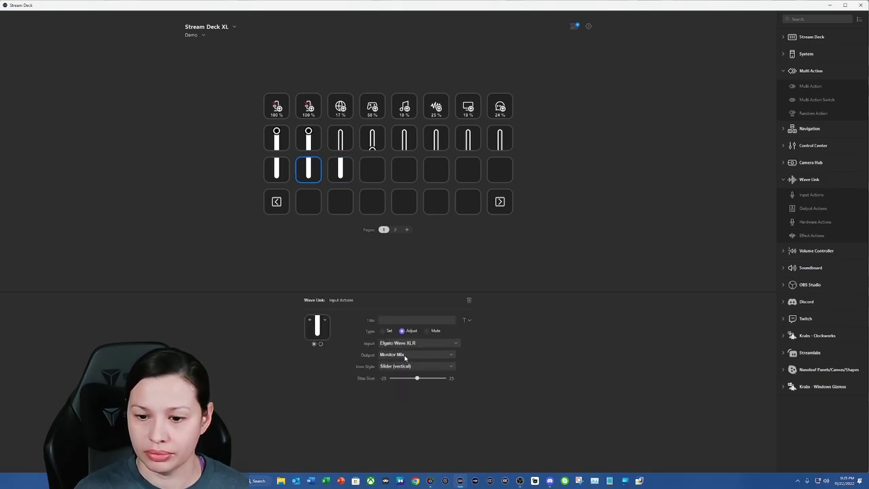
left_click(340, 176)
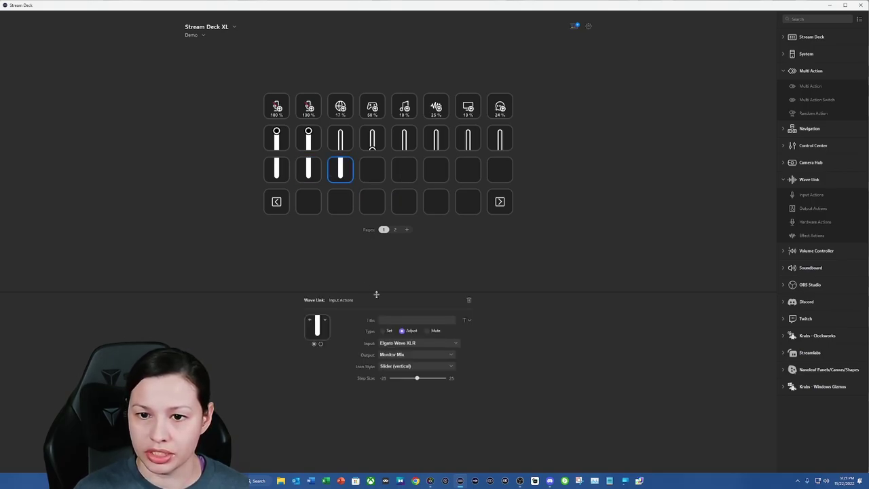
left_click(401, 344)
left_click(398, 364)
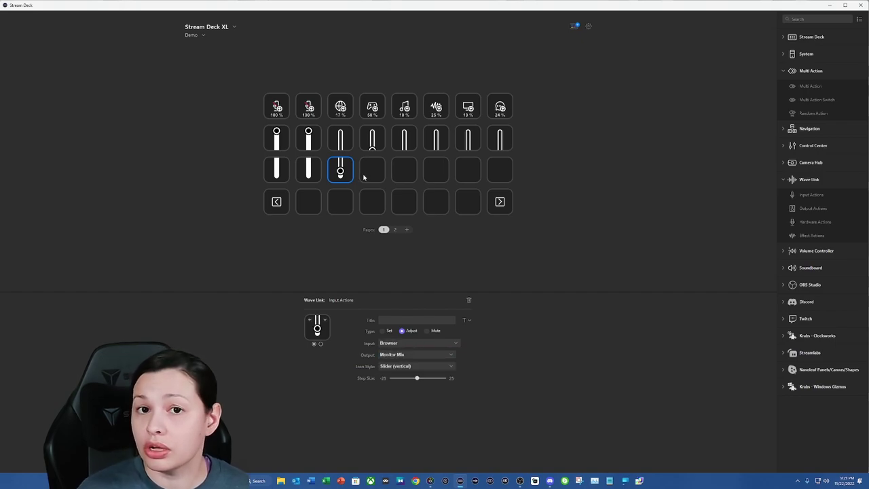
Copy the Browser slider into column 4 and set it to the Game input
right_click(344, 171)
left_click(366, 175)
left_click(366, 174)
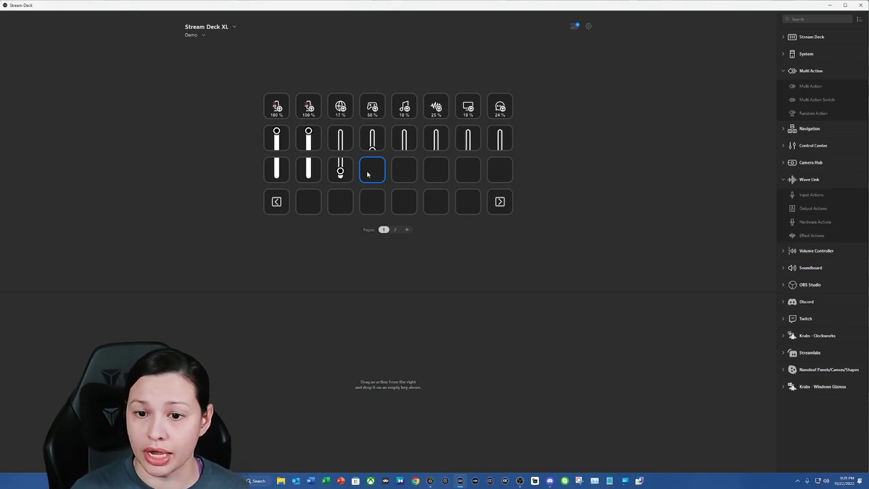
right_click(367, 174)
left_click(381, 179)
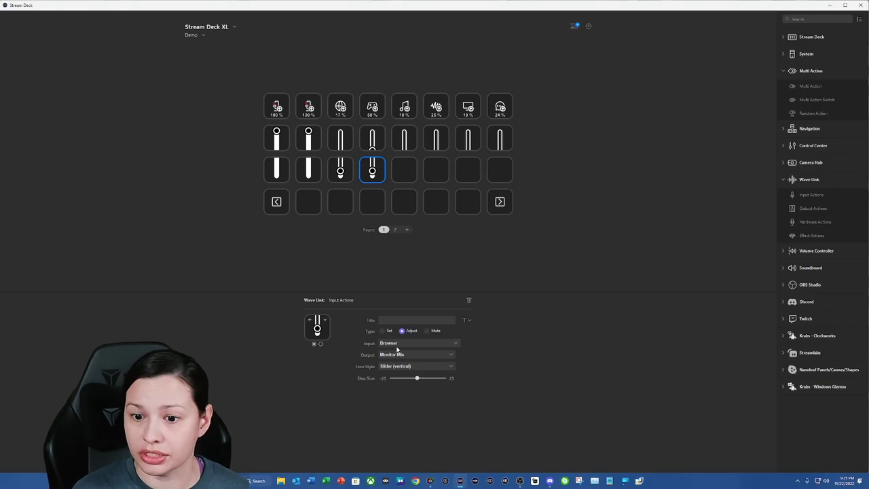
left_click(398, 345)
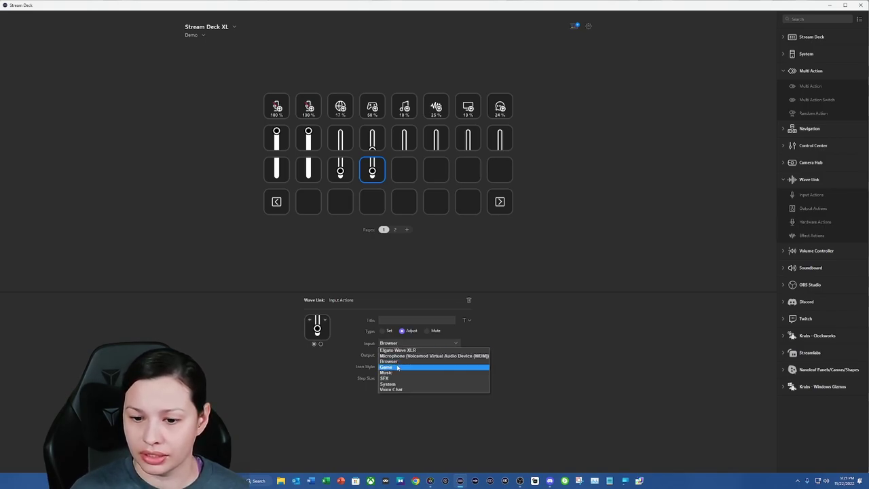
left_click(398, 367)
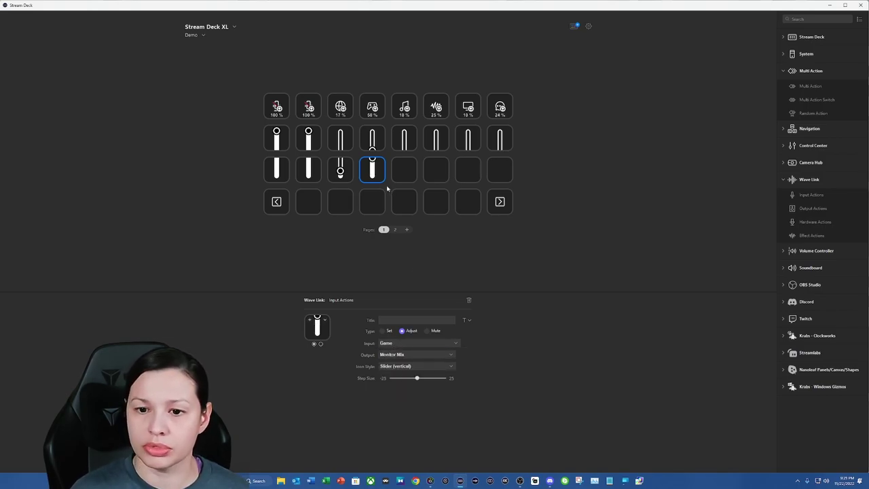
Copy the Game slider toward the empty row-three column 5 key
right_click(374, 175)
left_click(387, 177)
left_click(401, 171)
right_click(399, 170)
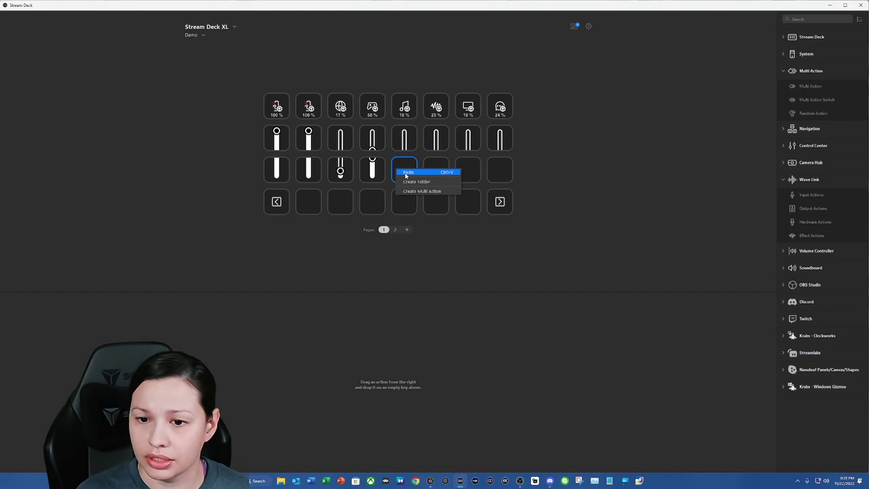
Paste sliders into row three columns 5 and 6, set to Music and SFX inputs
left_click(407, 172)
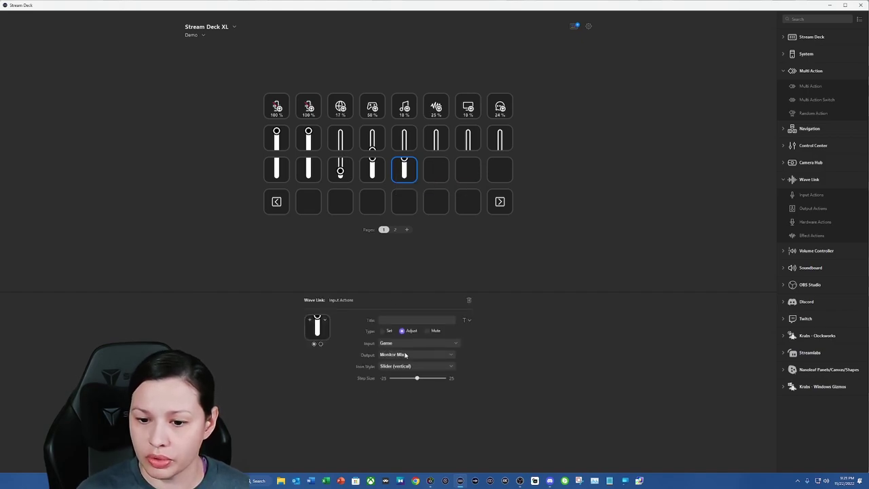
left_click(406, 343)
left_click(404, 373)
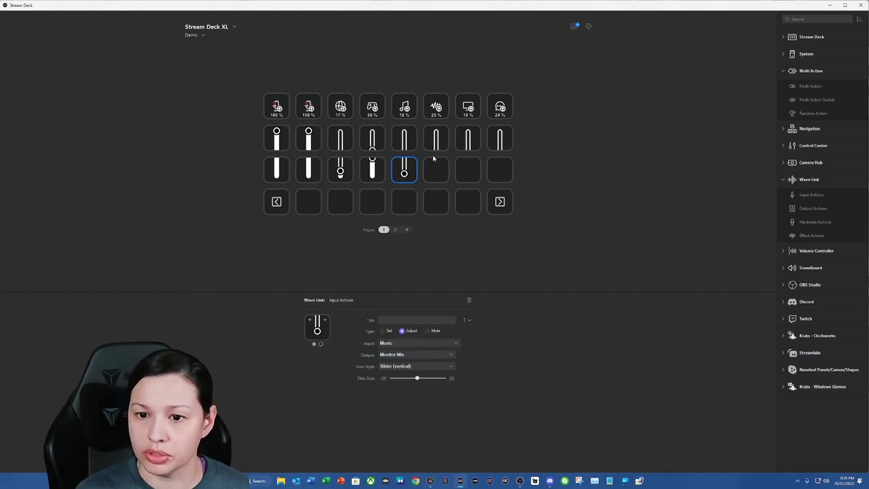
left_click(431, 169)
right_click(430, 169)
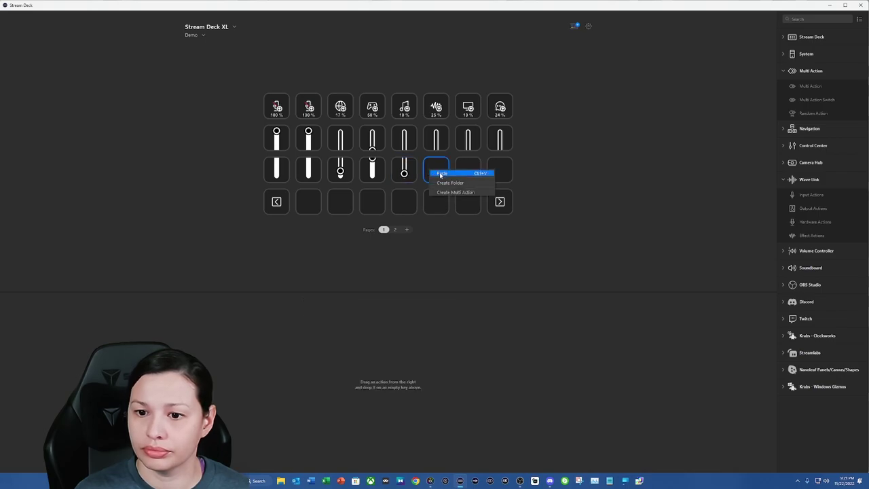
left_click(447, 175)
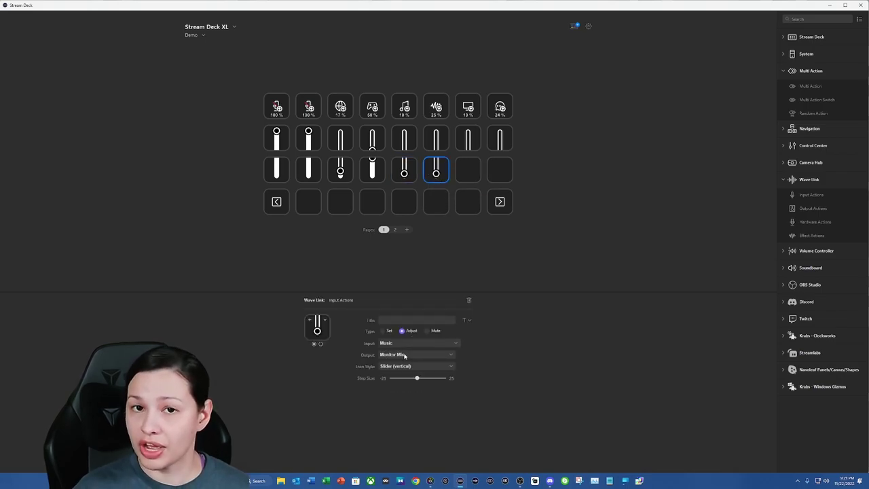
left_click(403, 343)
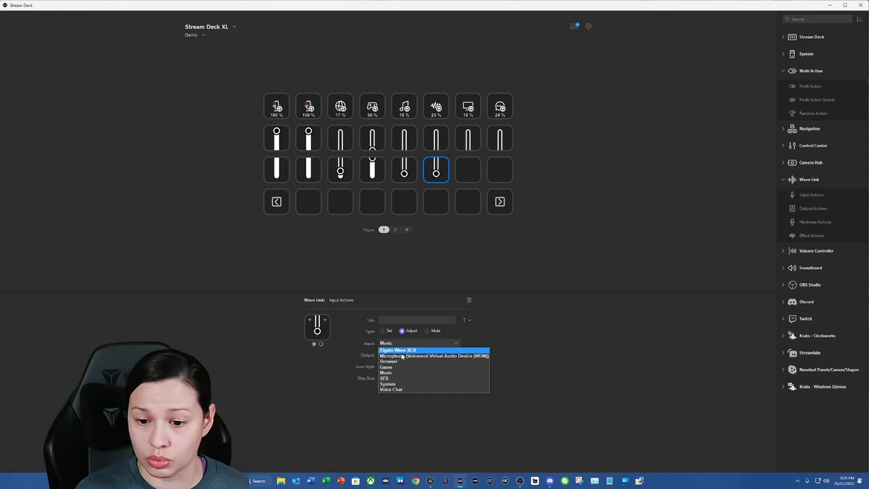
left_click(407, 375)
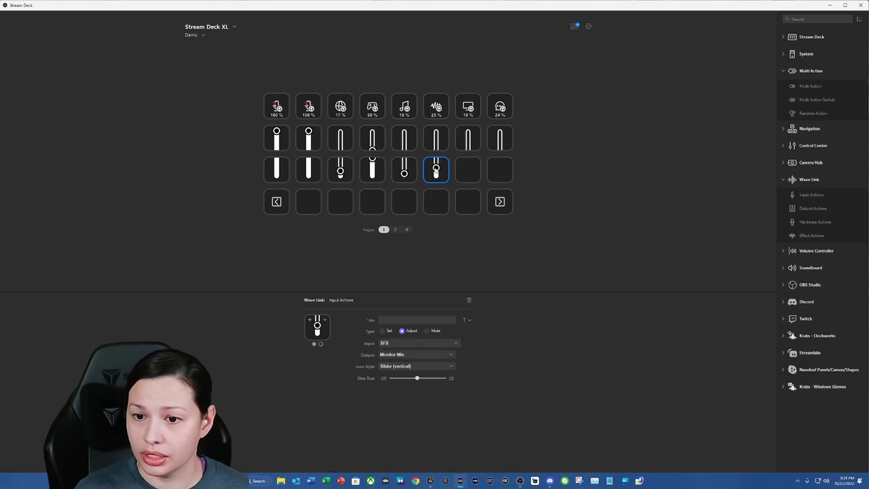
Copy the SFX slider into column 7 and set it to the System input
right_click(435, 170)
left_click(448, 174)
right_click(467, 169)
left_click(475, 176)
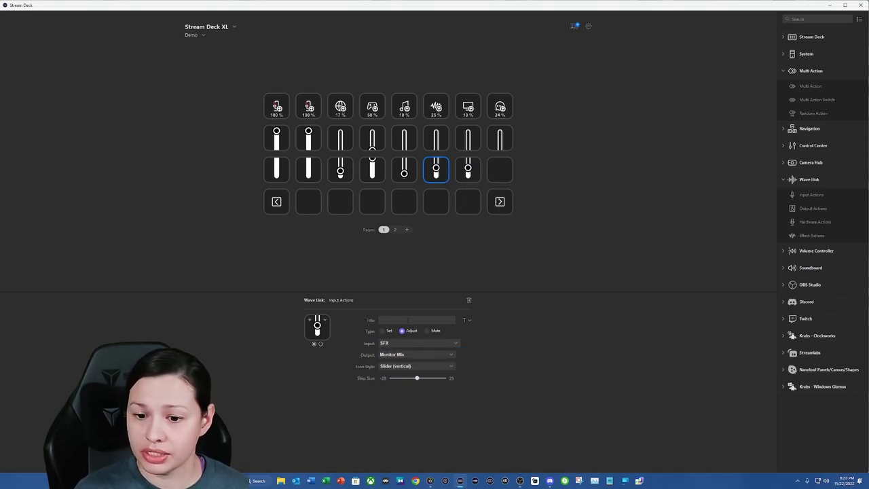
left_click(396, 344)
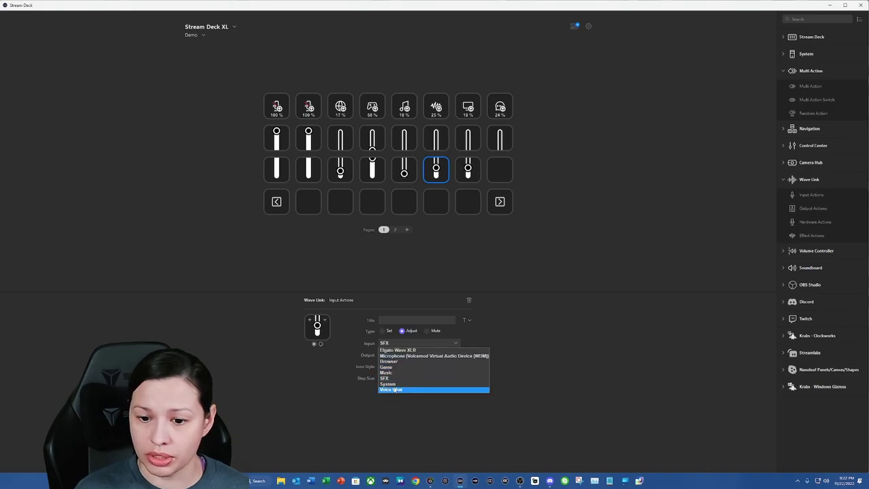
left_click(410, 389)
Reassign columns 6 and 7 sliders to SFX and System inputs
left_click(444, 168)
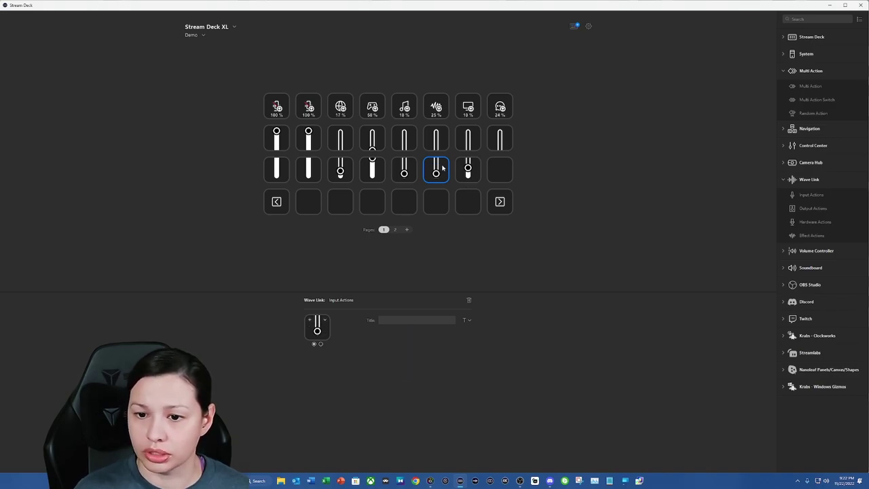
left_click(405, 344)
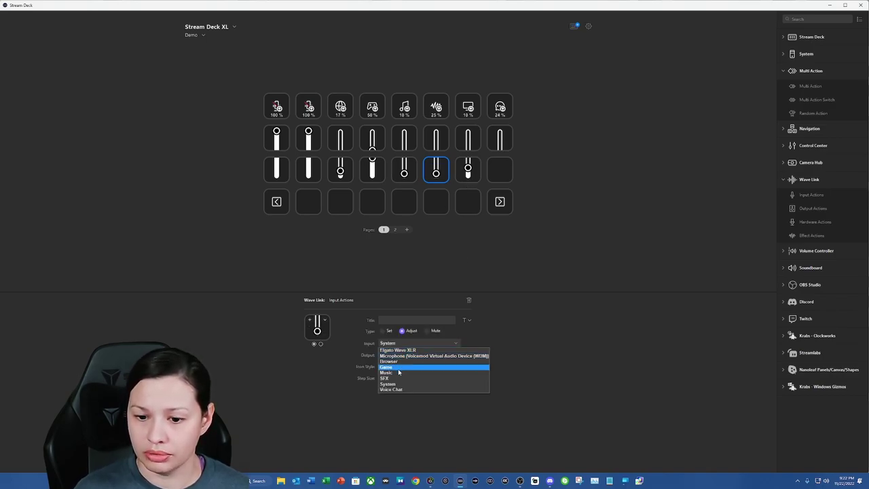
left_click(408, 372)
left_click(468, 168)
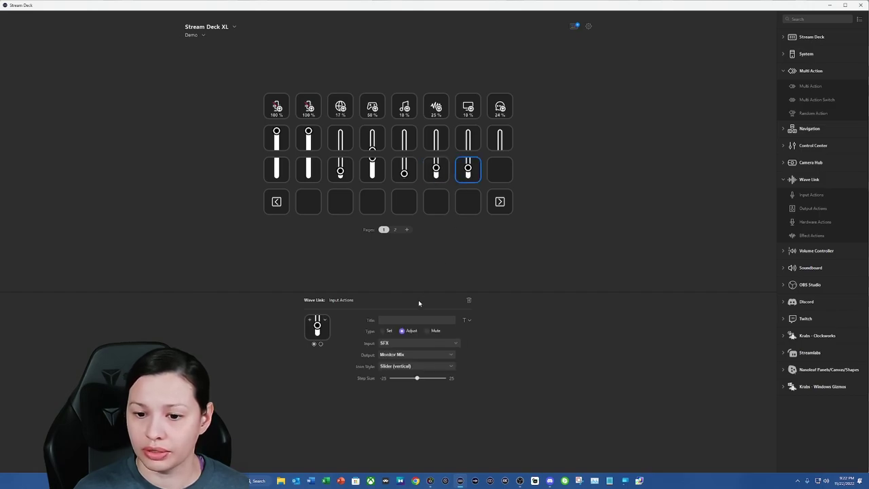
left_click(399, 344)
left_click(407, 386)
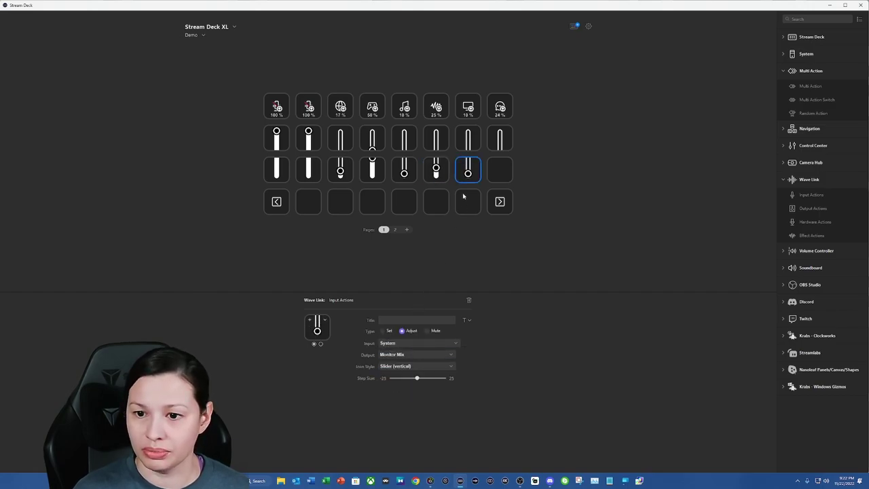
left_click(468, 174)
Copy the System slider into the last row-three key and set it to Voice Chat
right_click(468, 174)
left_click(475, 177)
right_click(500, 167)
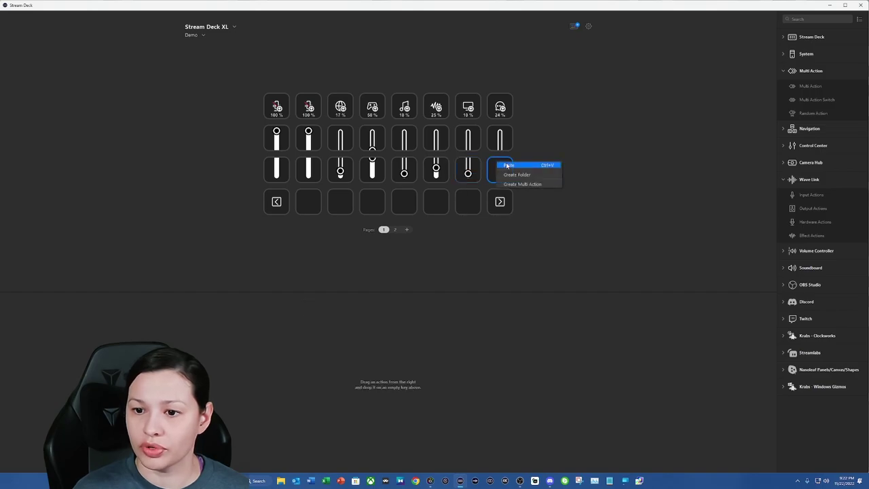
left_click(509, 165)
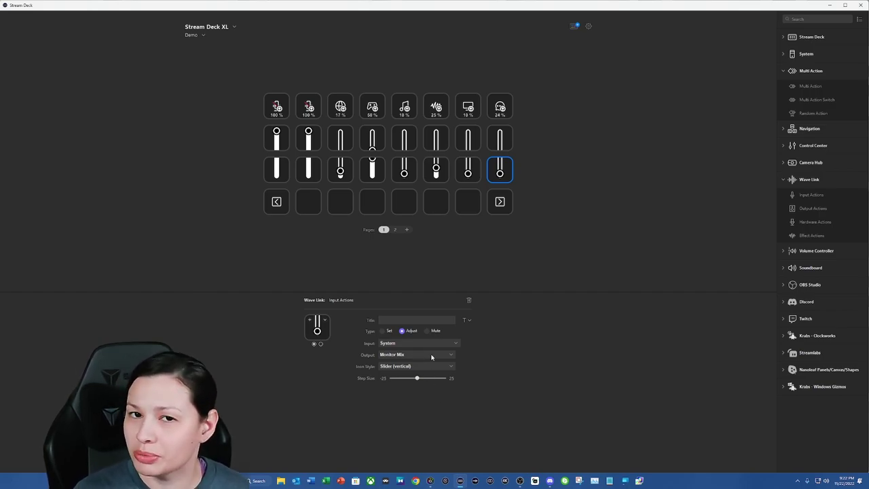
left_click(404, 342)
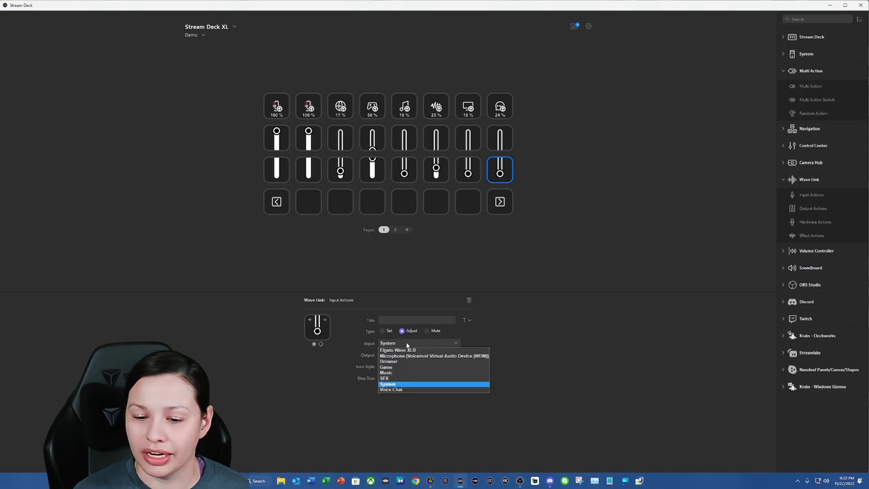
left_click(396, 387)
left_click(497, 265)
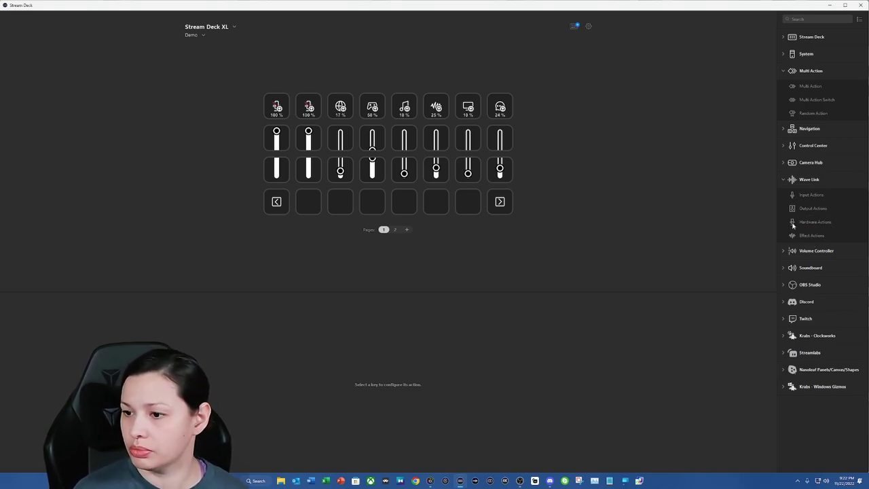
Make the second bottom key a Wave Link output Mute key for Monitor Mix
left_click_drag(792, 196, 319, 207)
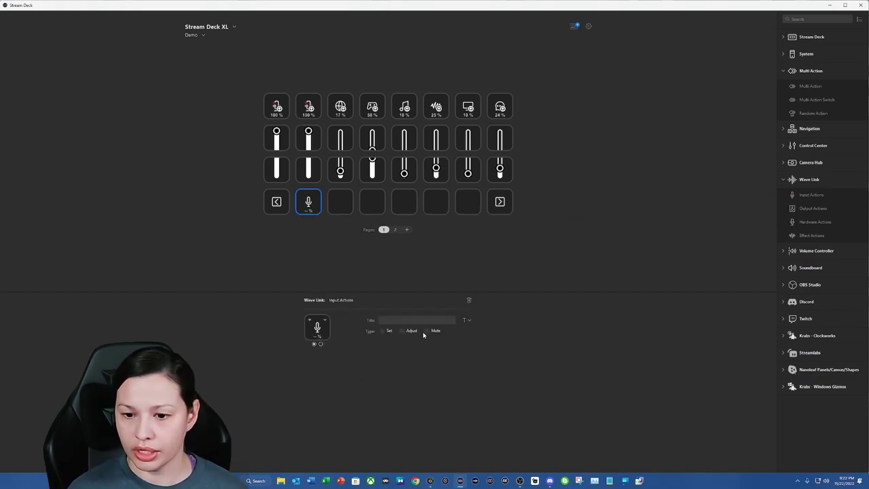
left_click(428, 333)
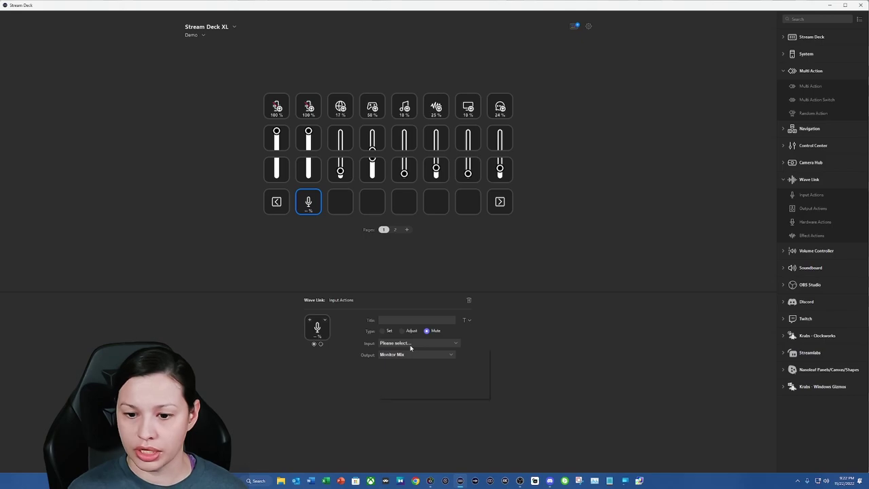
left_click(410, 344)
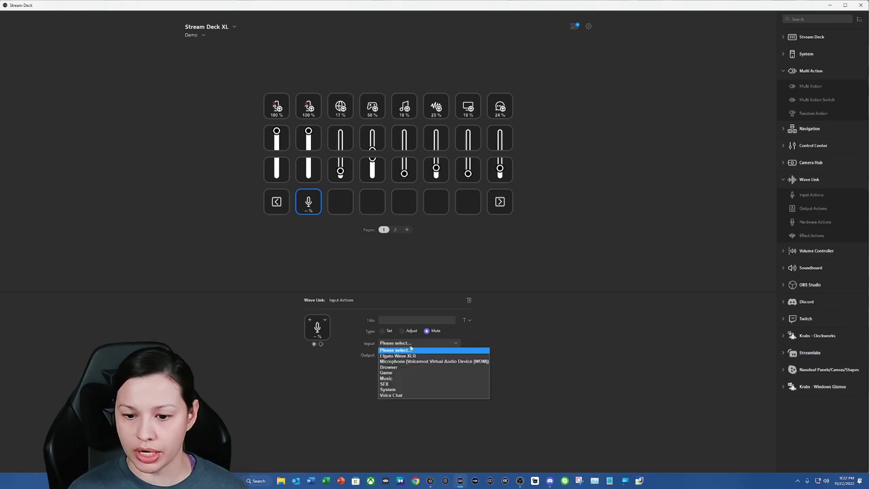
left_click(351, 349)
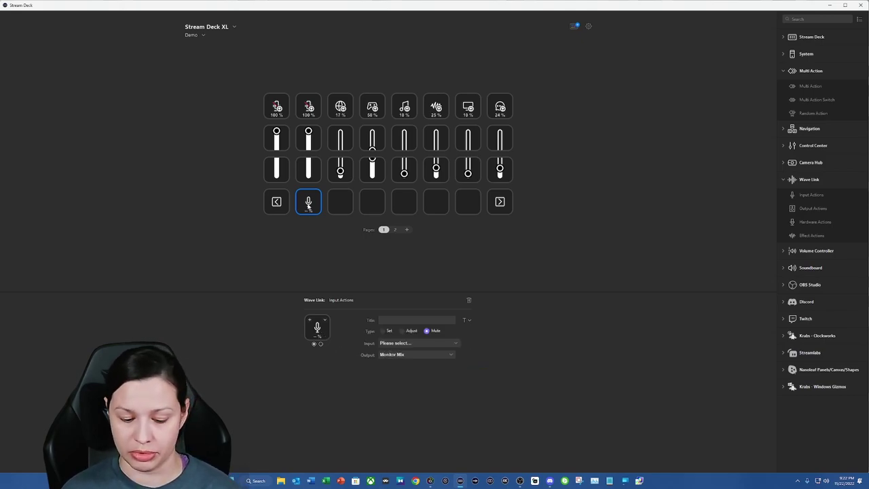
key("Delete")
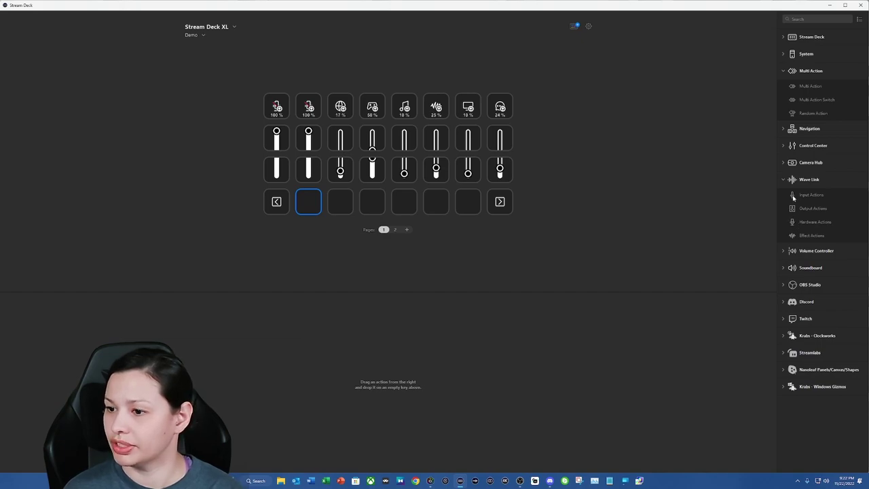
left_click_drag(792, 209, 308, 202)
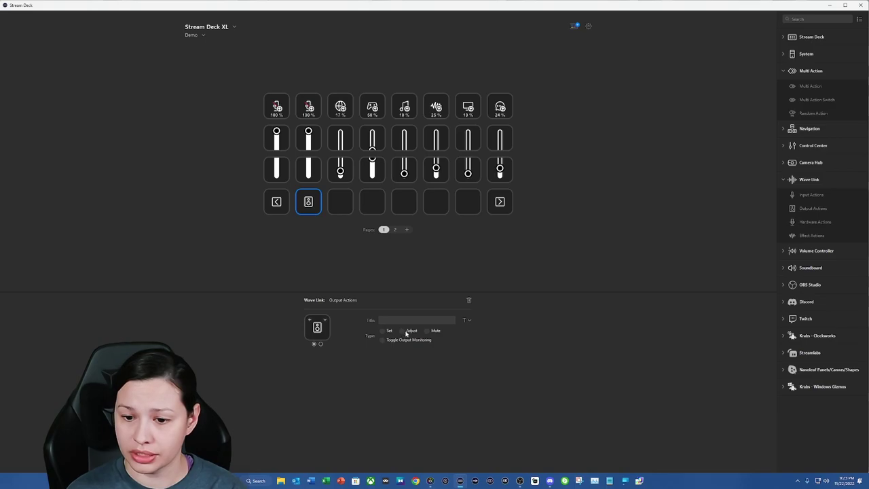
left_click(426, 330)
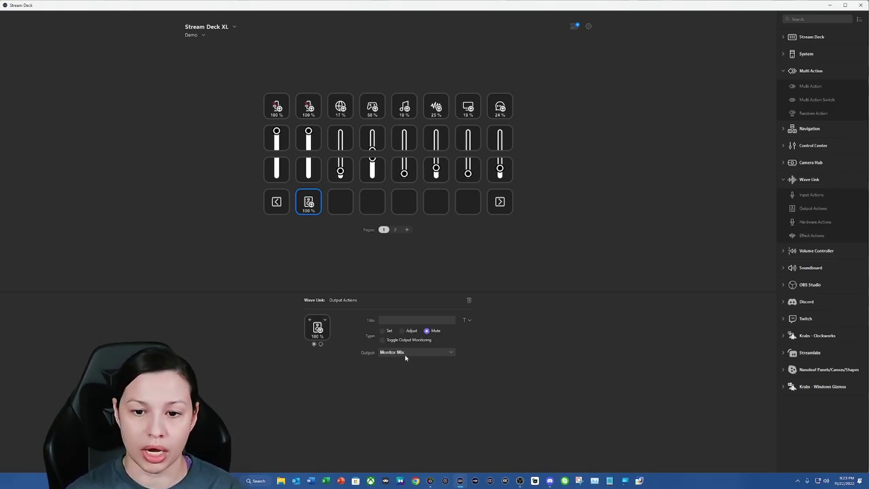
Copy the mute key to the seventh bottom key and switch its output to Stream Mix
right_click(308, 202)
left_click(464, 205)
right_click(465, 205)
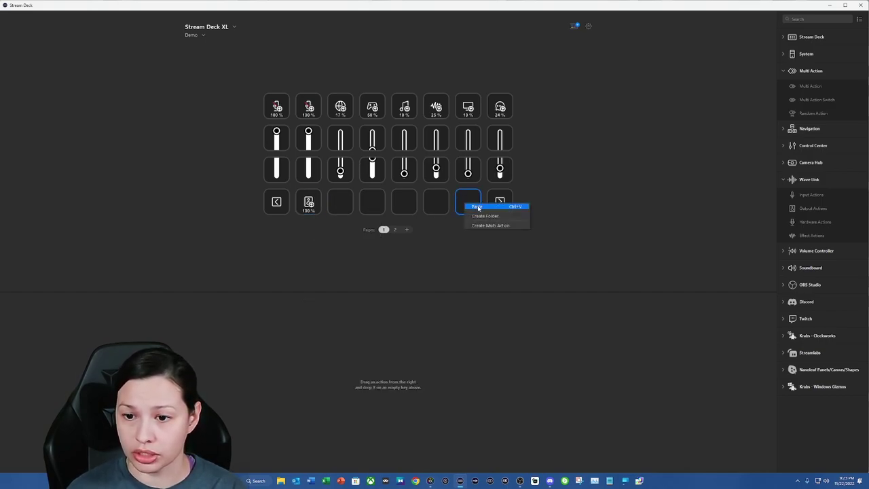
left_click(478, 207)
left_click(414, 354)
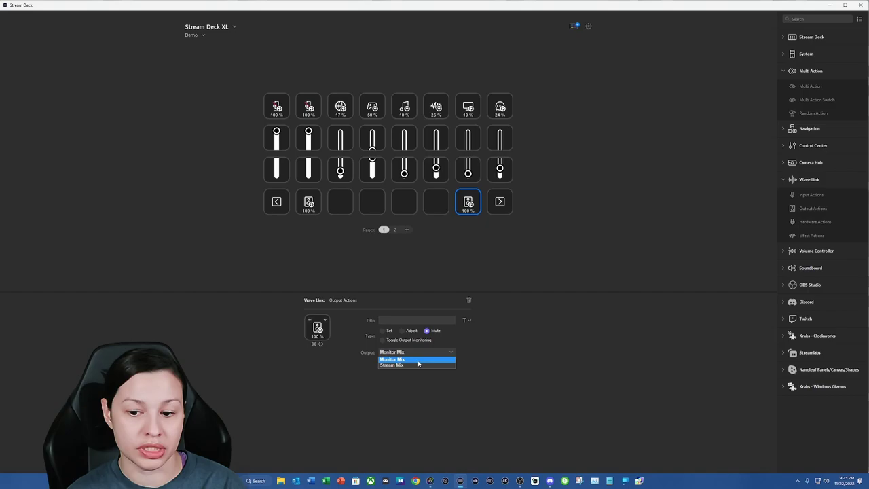
left_click(419, 360)
left_click(312, 207)
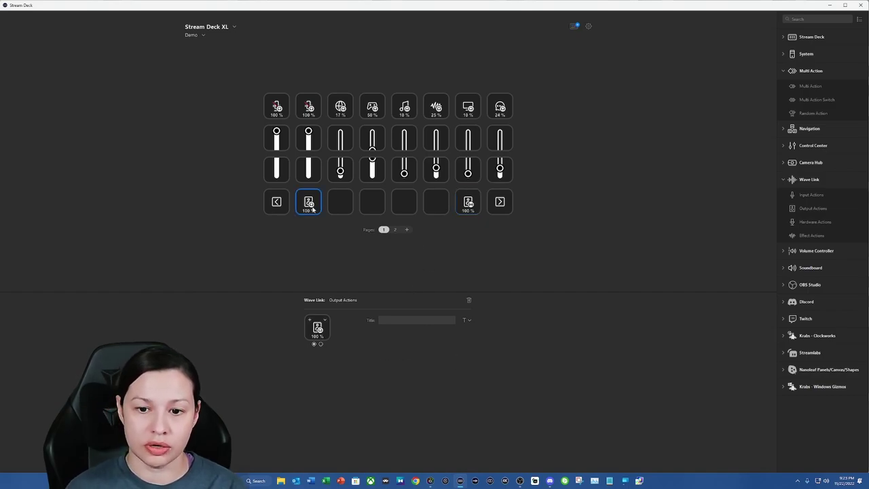
left_click(471, 206)
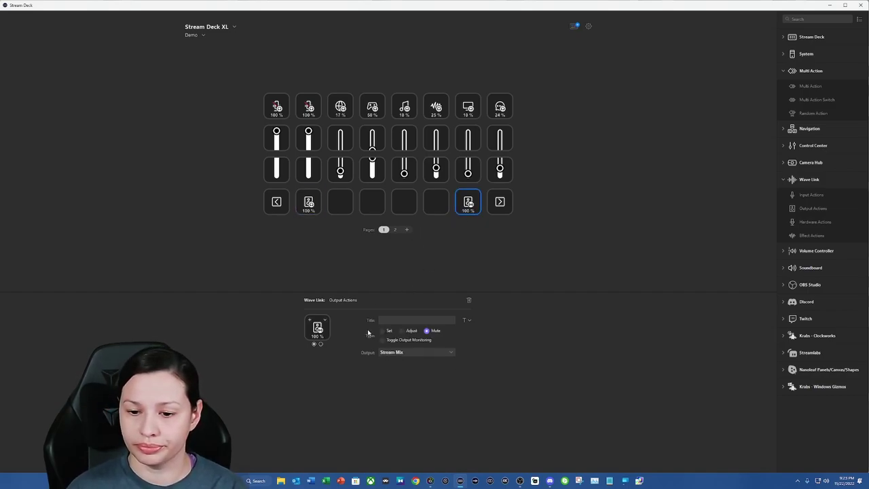
Paste the output action into key three as a Monitor Mix Adjust key with negative step size
left_click(340, 202)
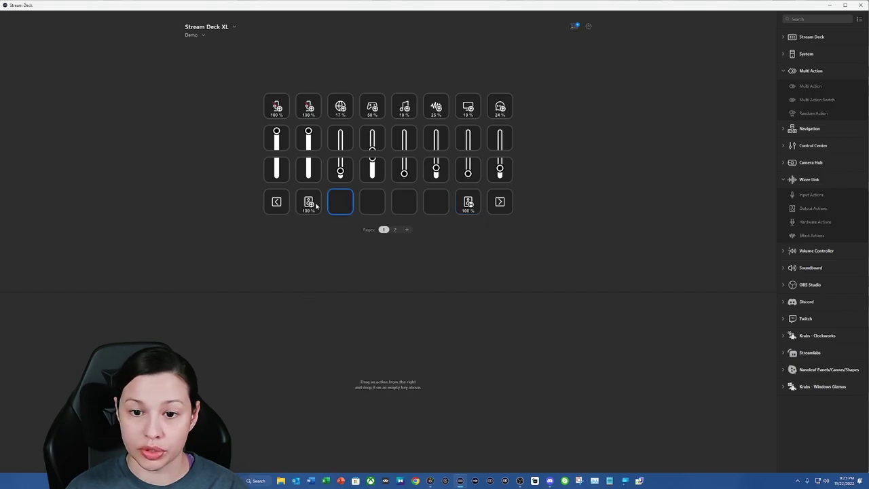
left_click(314, 206)
right_click(317, 205)
left_click(326, 209)
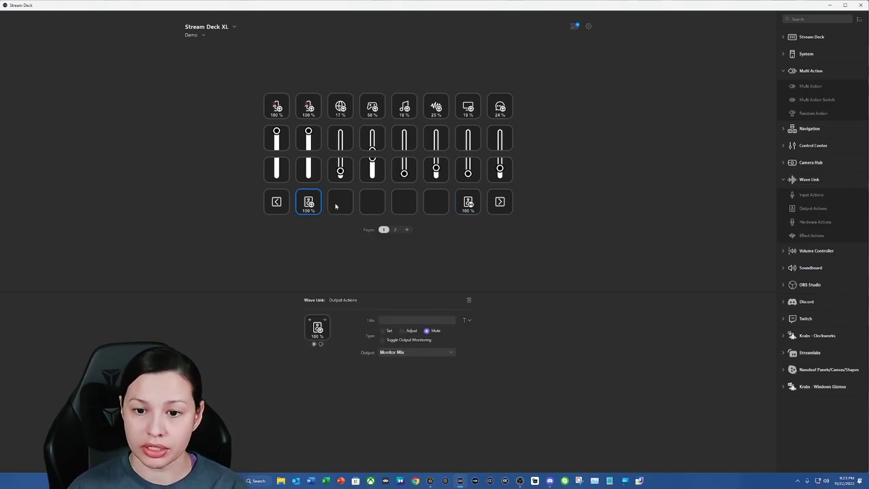
left_click(341, 204)
right_click(341, 203)
left_click(357, 206)
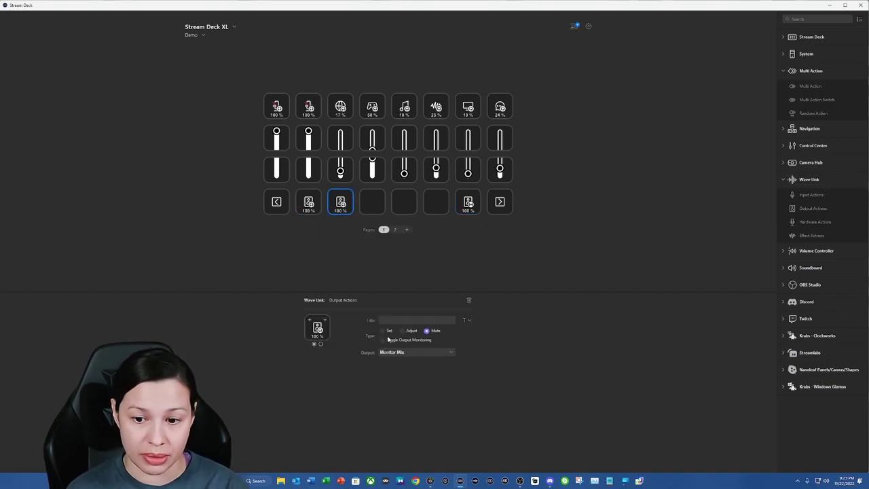
left_click(409, 331)
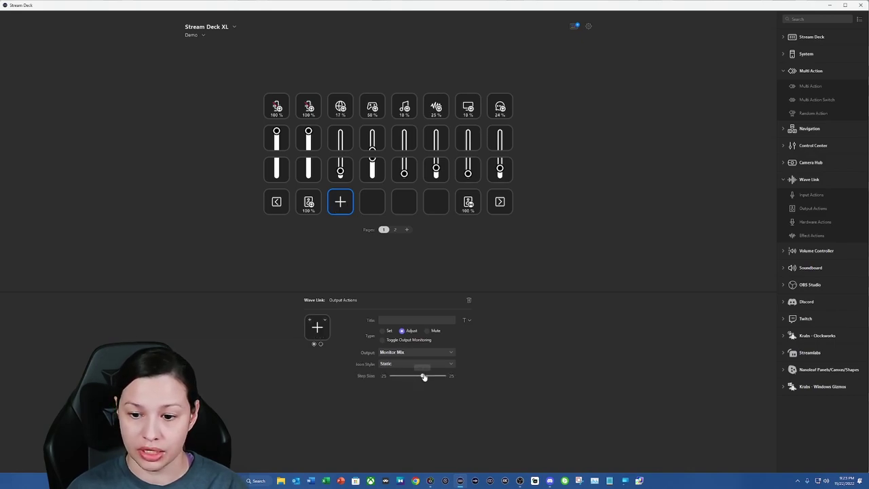
mouse_move(422, 377)
left_click_drag(422, 377, 417, 377)
Copy it to key four and give it a positive step size for volume up
right_click(343, 206)
left_click(380, 207)
left_click(372, 201)
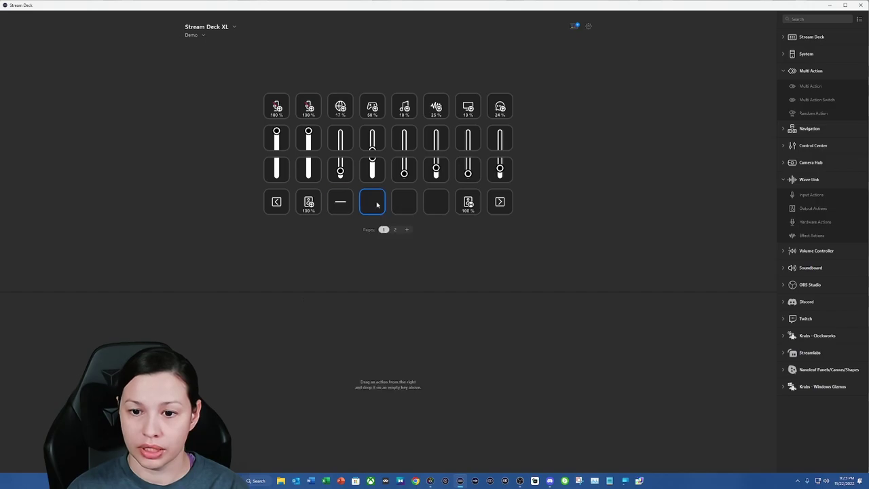
right_click(378, 203)
left_click(391, 206)
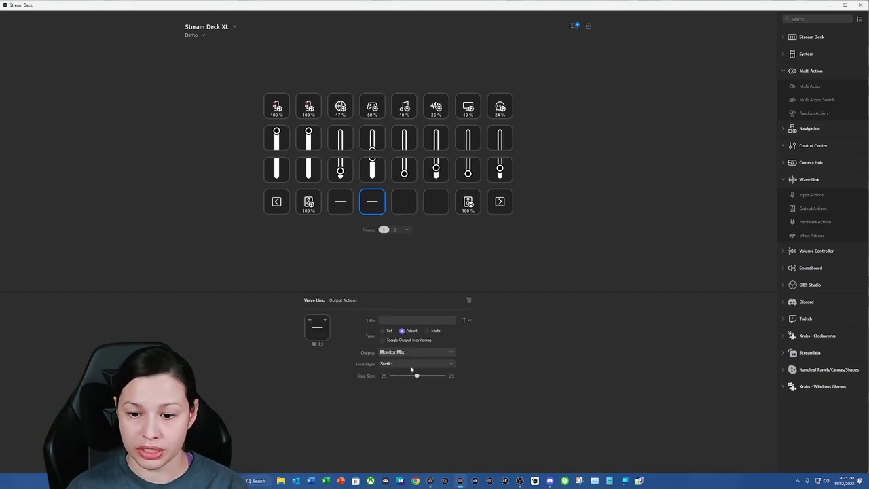
mouse_move(417, 378)
left_click_drag(417, 378, 419, 377)
Move the Stream Mix mute key to slot five and give both adjust keys Slider (horizontal) icons
left_click(342, 210)
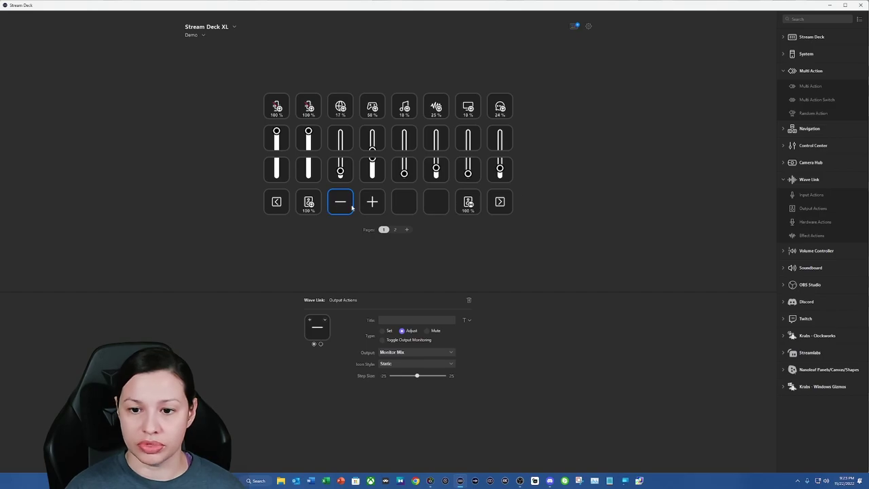
left_click_drag(468, 210, 404, 203)
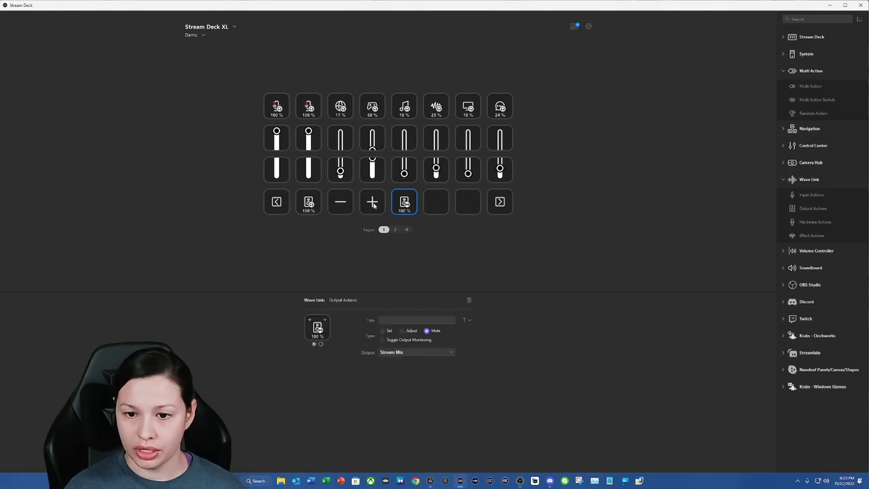
left_click(402, 364)
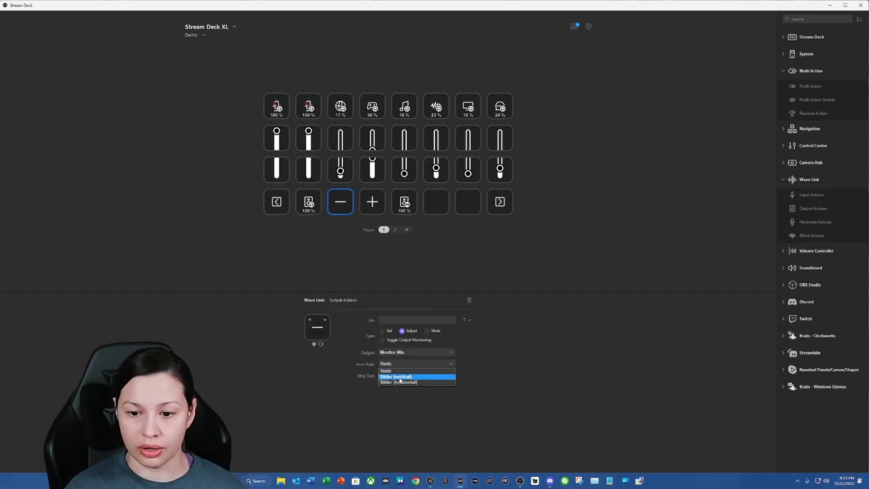
left_click(400, 382)
left_click(372, 202)
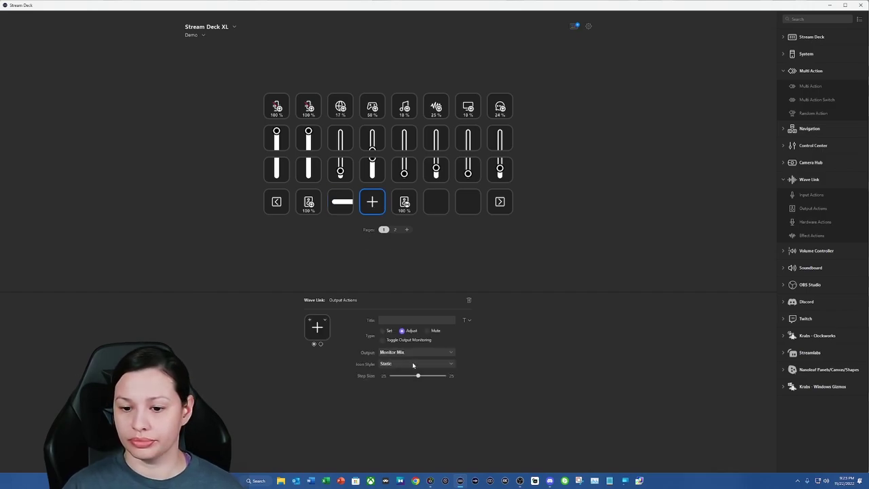
left_click(413, 367)
left_click(407, 383)
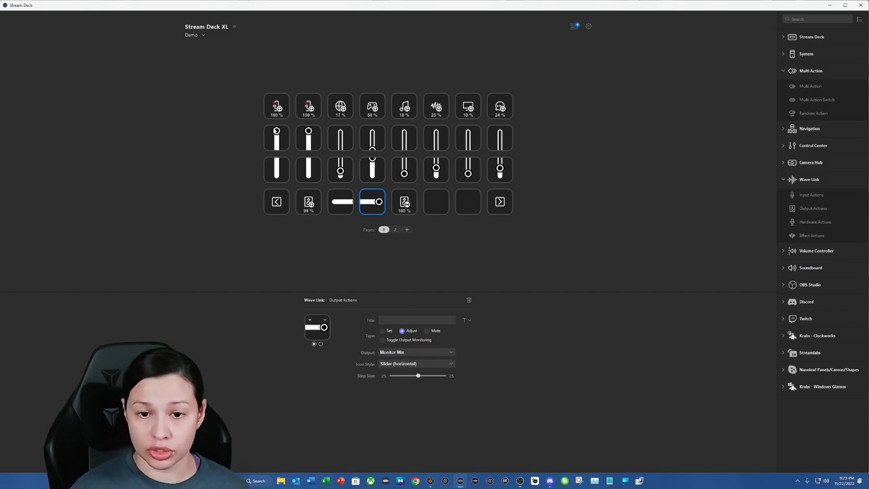
left_click(278, 141)
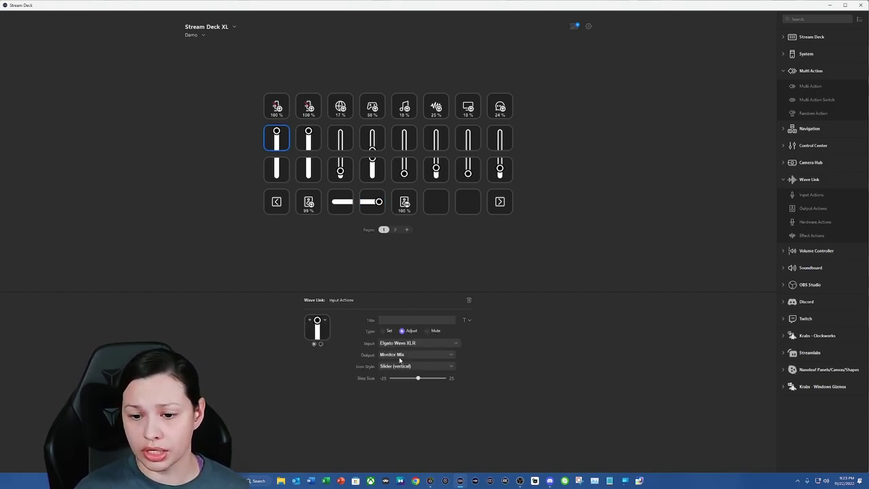
left_click(400, 356)
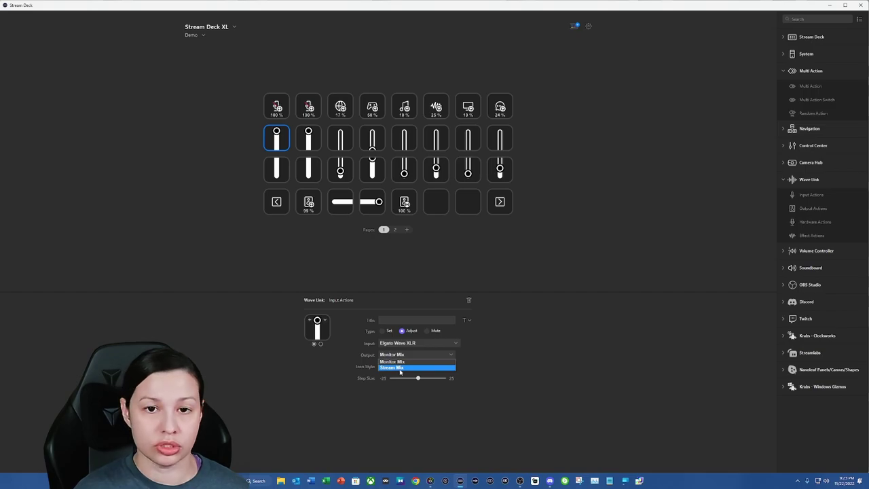
left_click(285, 265)
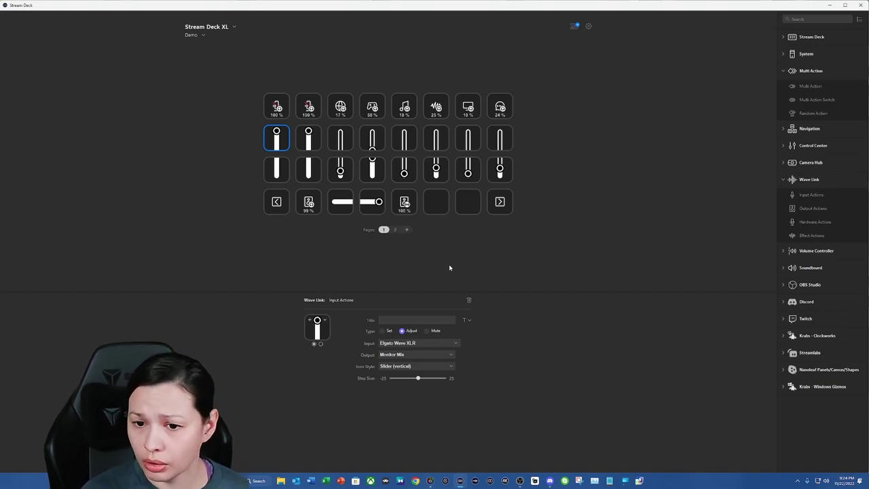
Add a Toggle Output Device key: Headset Earphone primary, Speakers (4- Razer Nommo Chroma) secondary
left_click(434, 206)
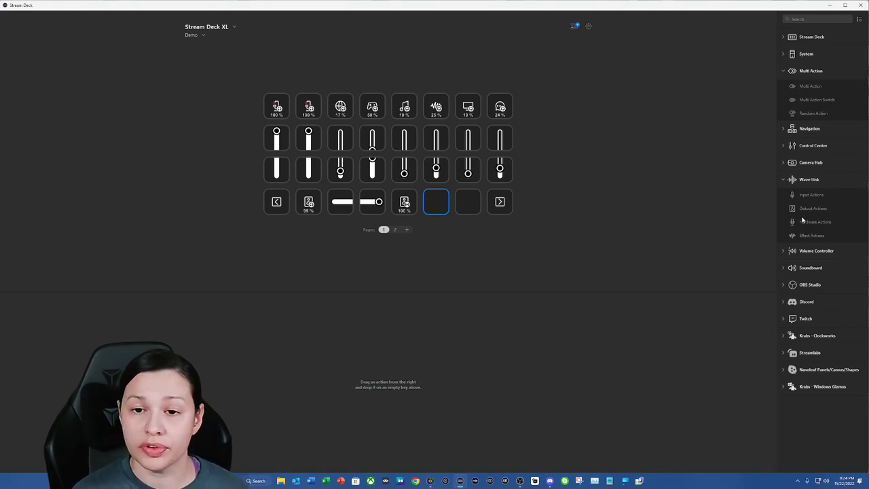
left_click_drag(799, 209, 436, 203)
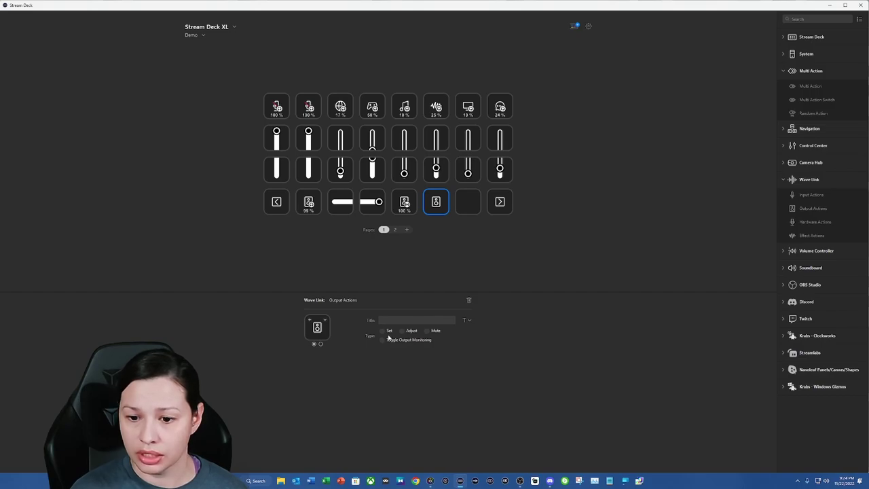
left_click(384, 332)
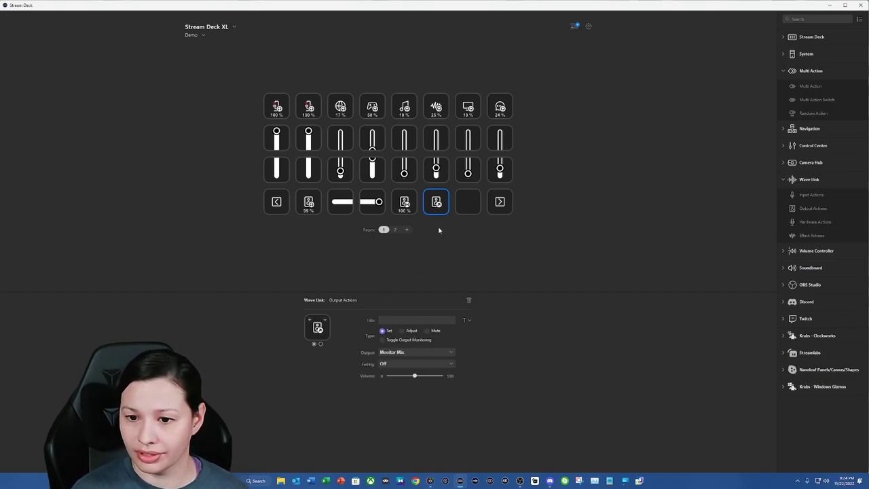
key("Delete")
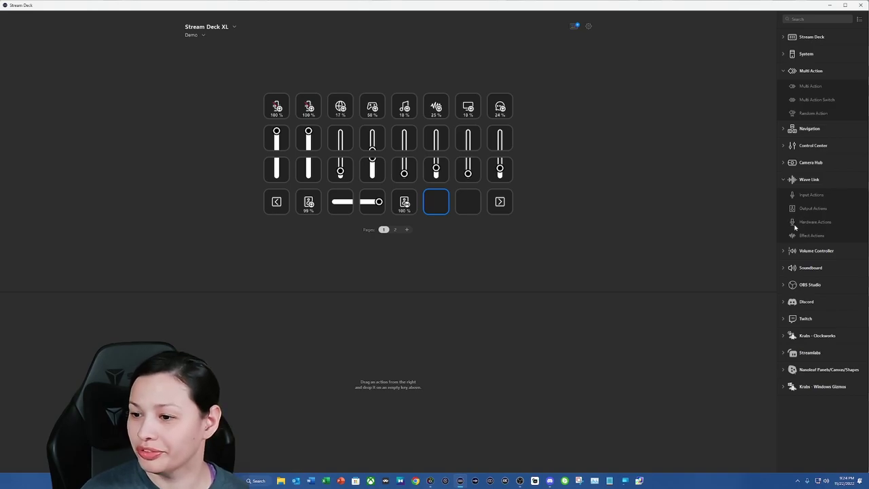
left_click_drag(794, 226, 439, 204)
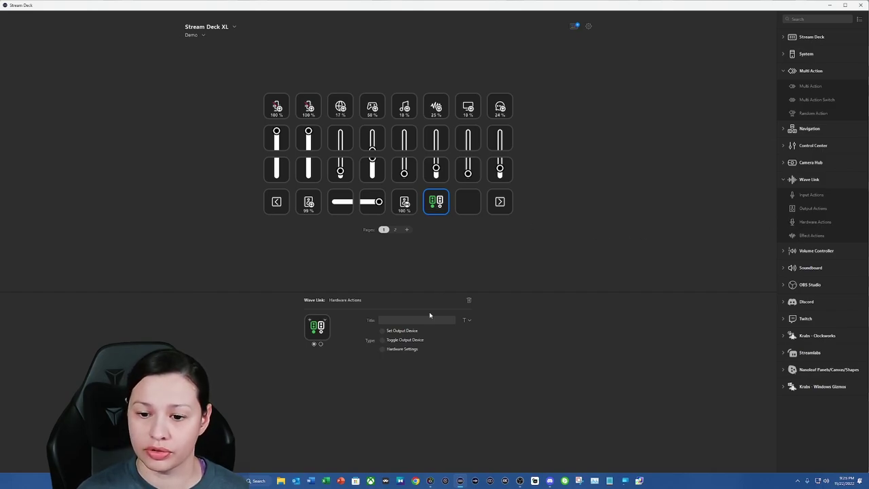
left_click(382, 339)
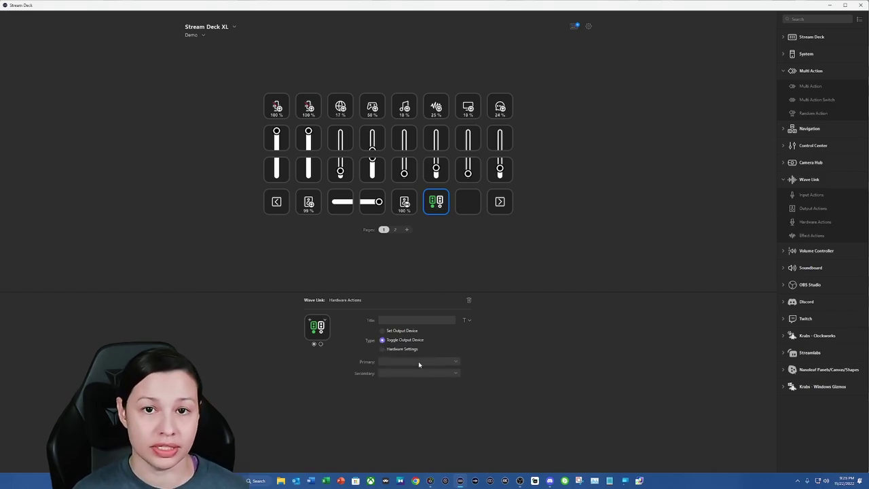
left_click(419, 362)
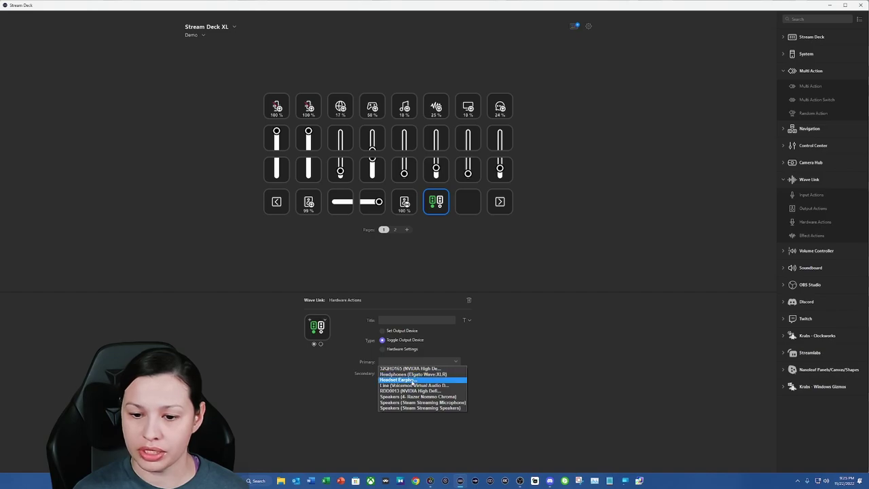
left_click(412, 380)
left_click(415, 373)
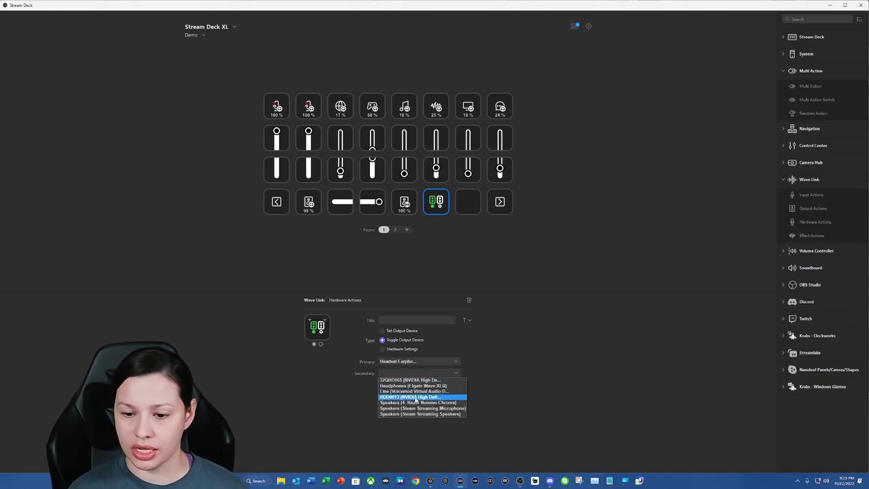
left_click(416, 401)
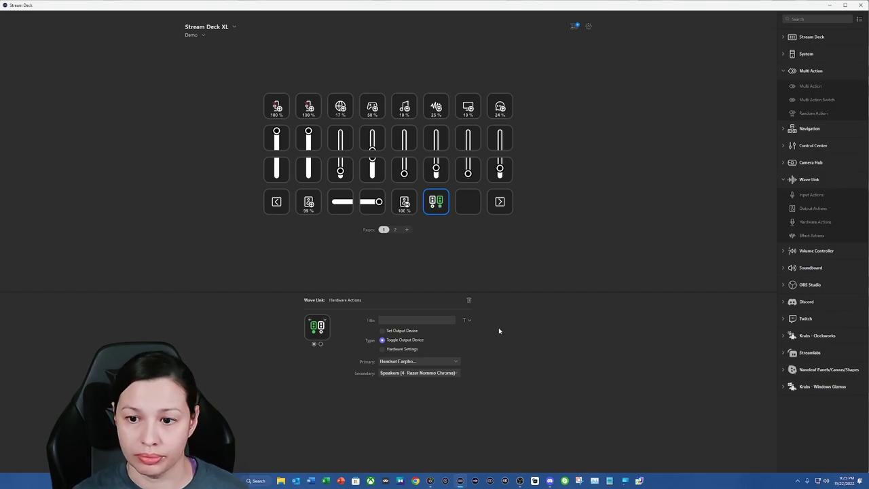
Set the seventh key to Toggle Effect Chain on the Elgato Wave XLR input, Stream Mix output
left_click(477, 204)
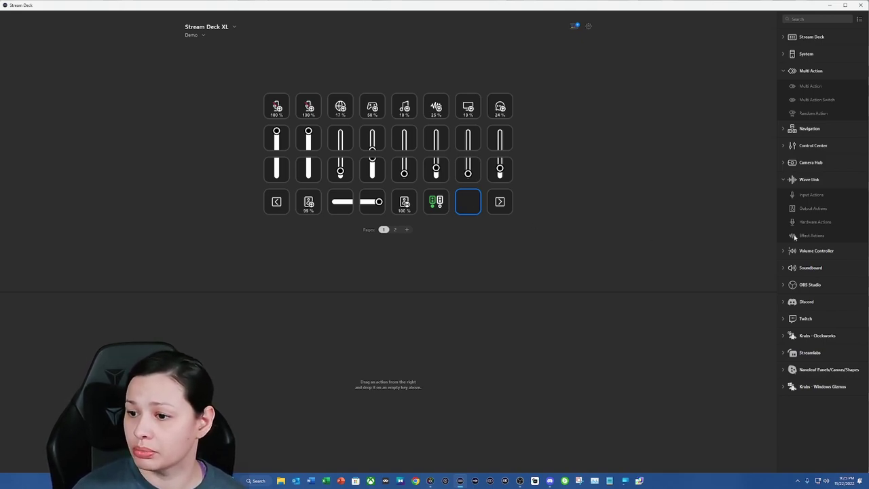
left_click_drag(794, 237, 468, 203)
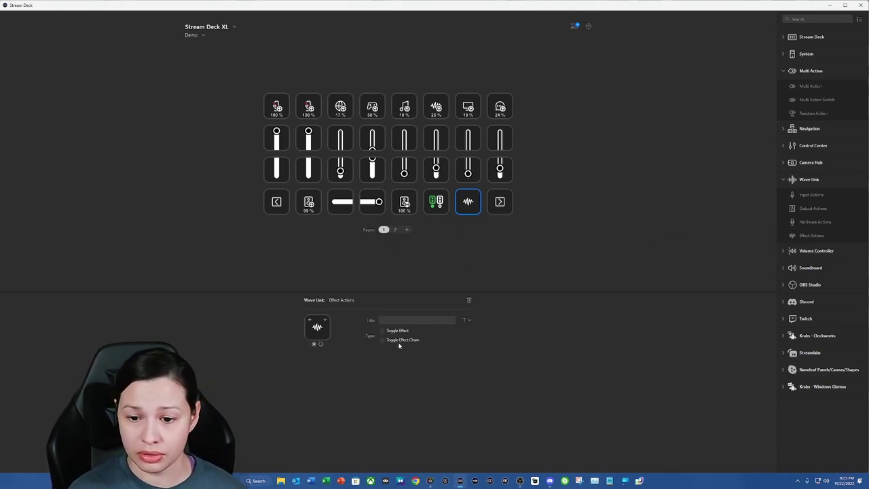
left_click(382, 340)
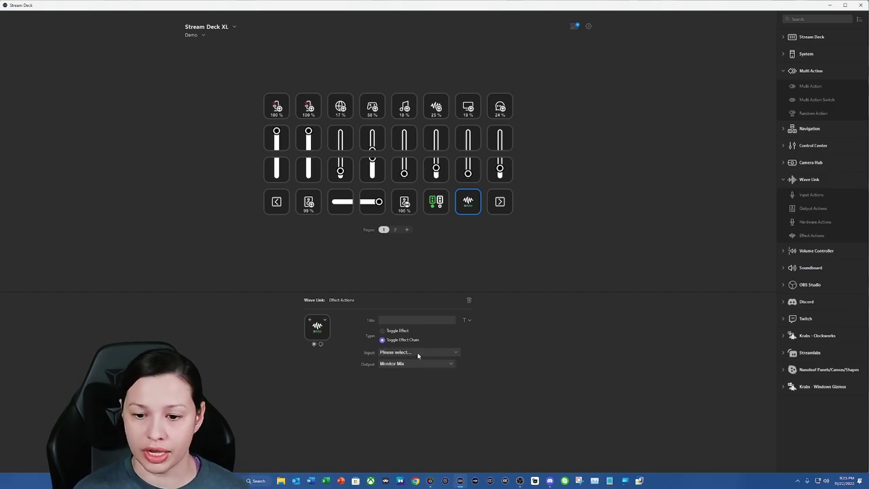
left_click(417, 354)
left_click(416, 362)
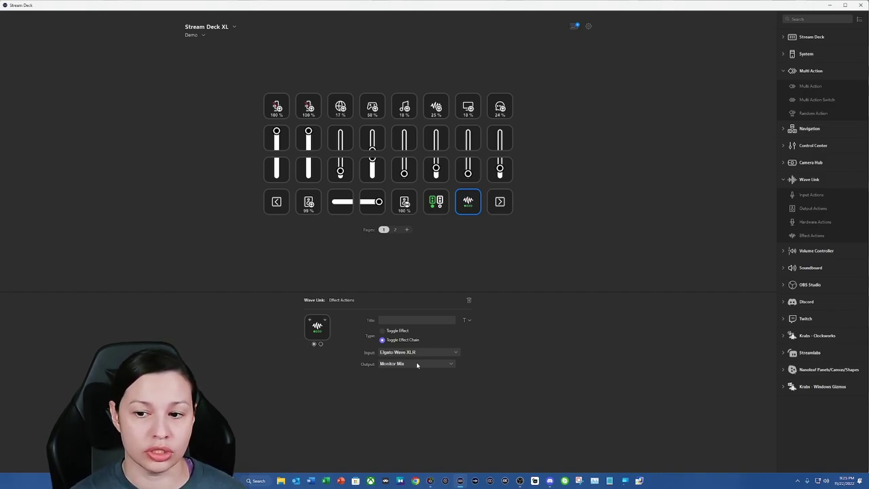
left_click(416, 364)
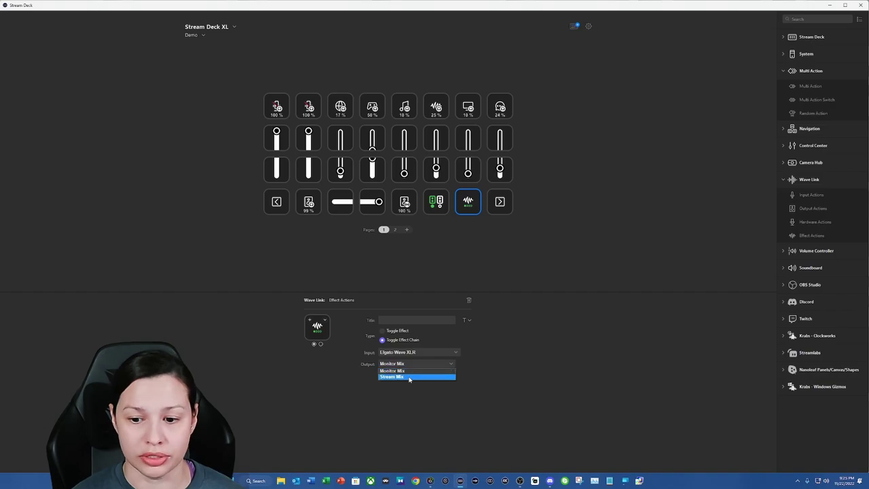
left_click(410, 378)
left_click(447, 260)
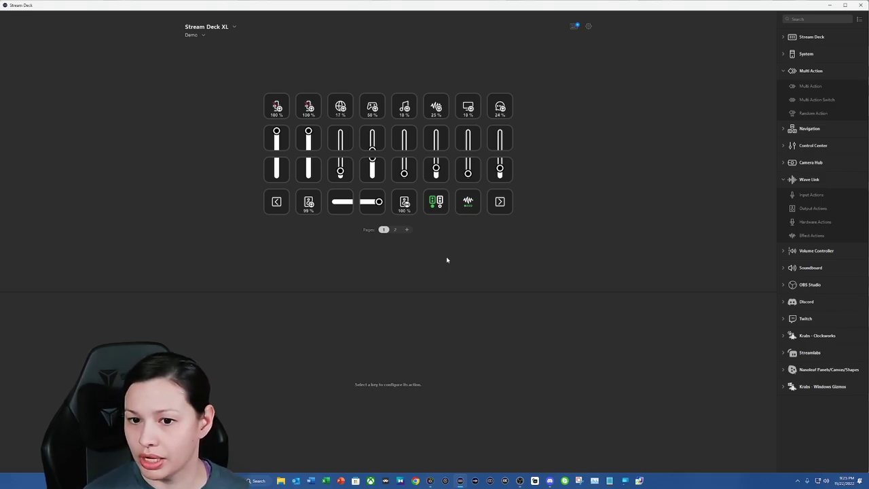
Switch to the Stream Deck +, load its empty Demo profile, and select the first dial
left_click(192, 35)
left_click(211, 26)
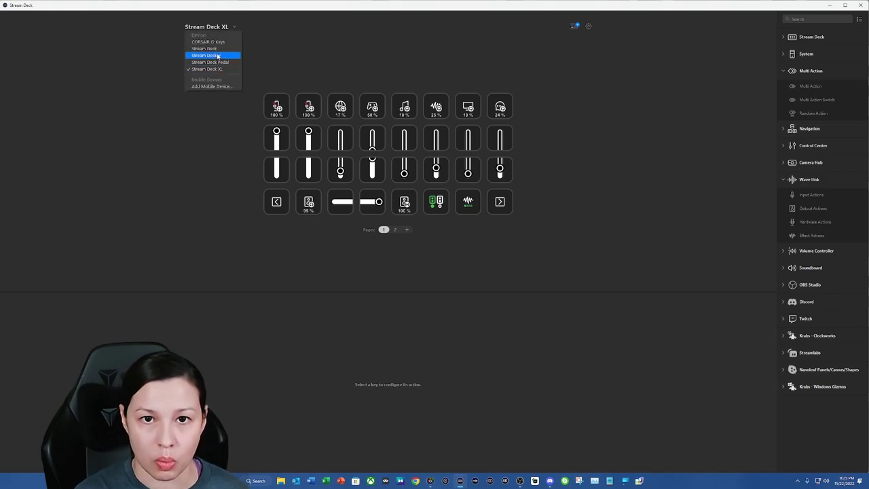
left_click(207, 55)
left_click(197, 28)
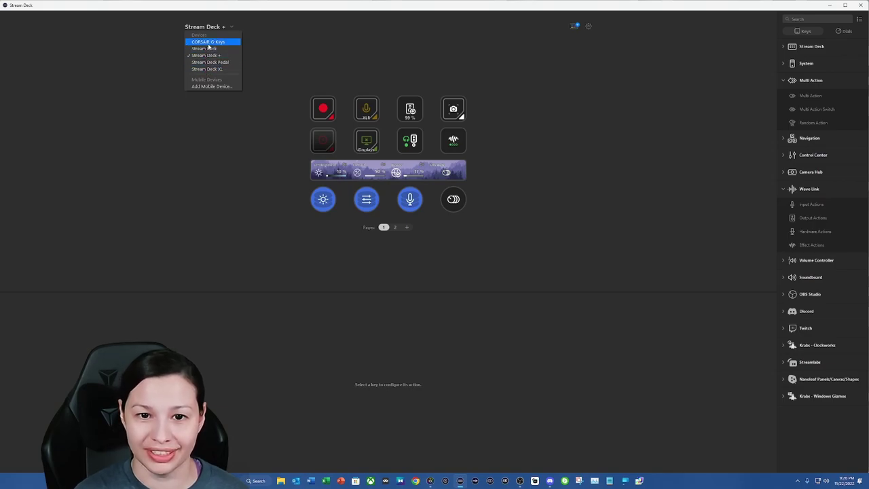
left_click(207, 55)
left_click(195, 34)
left_click(208, 57)
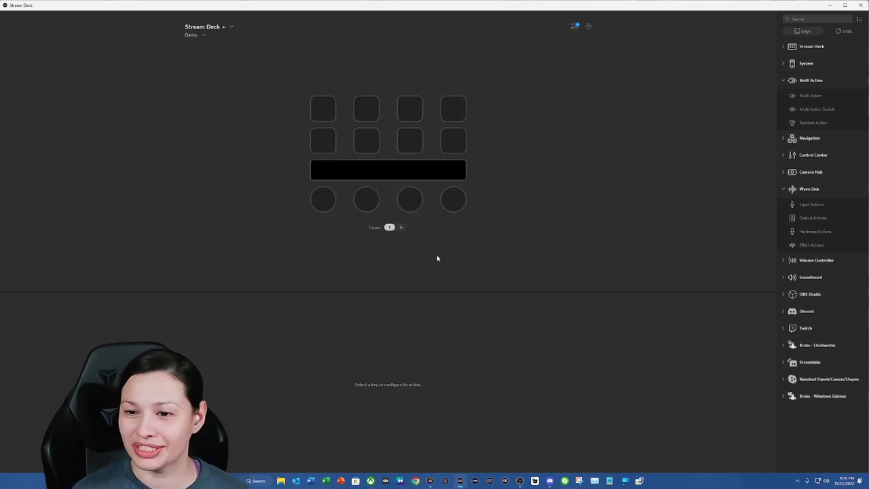
left_click(324, 199)
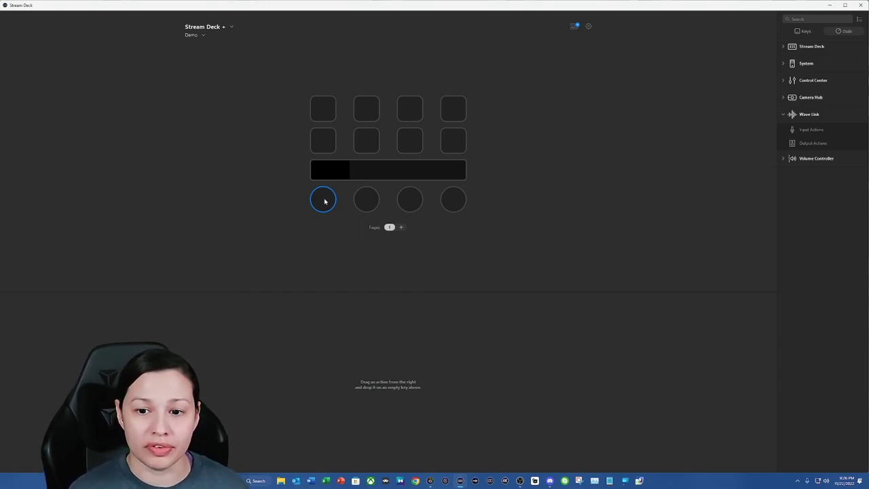
left_click(388, 170)
left_click(340, 174)
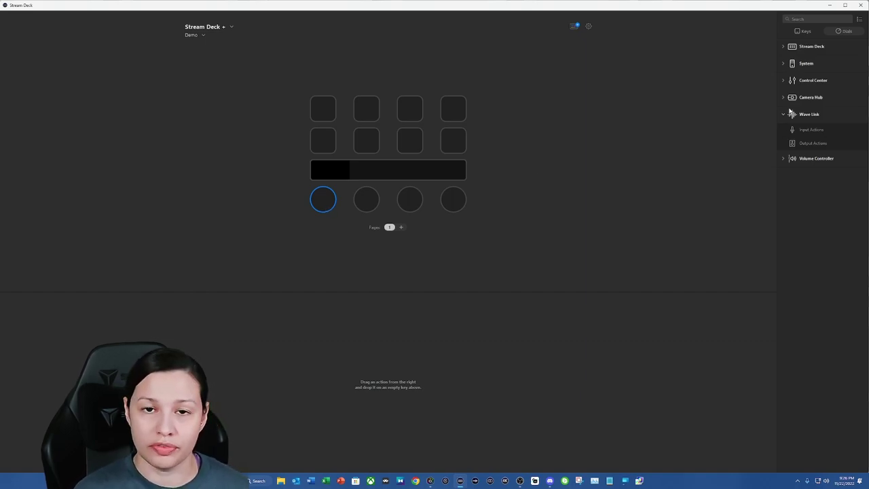
Create a Dial Stack on the first dial
mouse_move(323, 202)
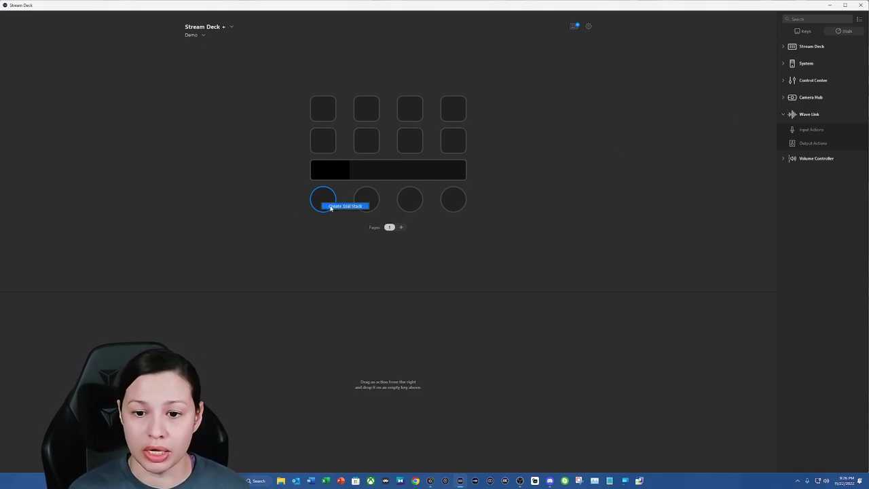
left_click(331, 206)
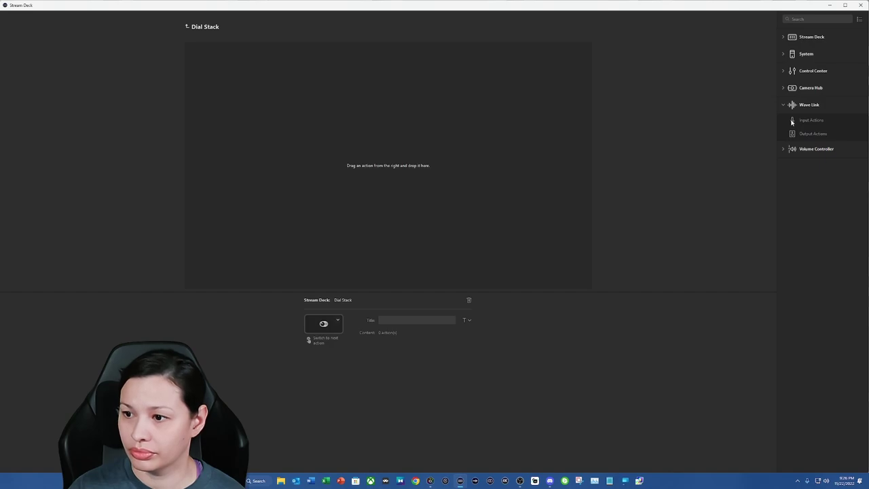
Add a Wave Link input action to the Dial Stack and set its input to Browser
left_click_drag(791, 122, 332, 143)
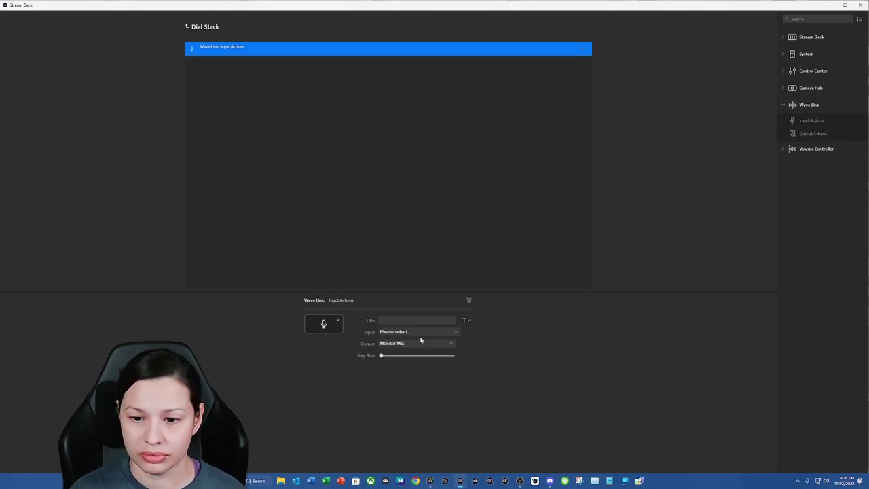
left_click(421, 334)
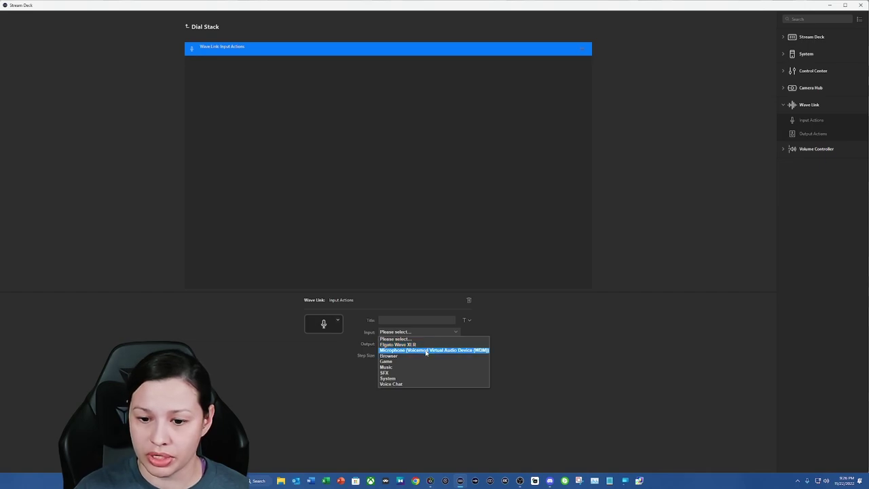
left_click(414, 355)
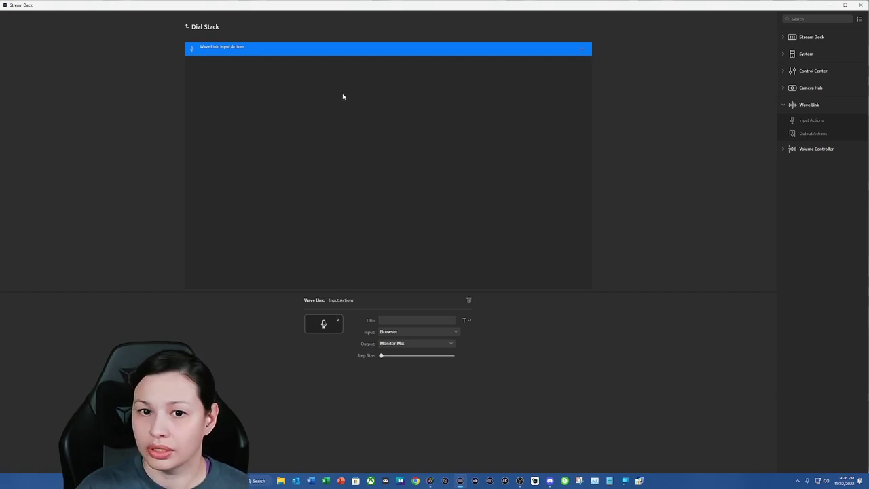
Duplicate the input action twice, setting the copies to Game and Music
right_click(279, 50)
left_click(290, 54)
right_click(229, 85)
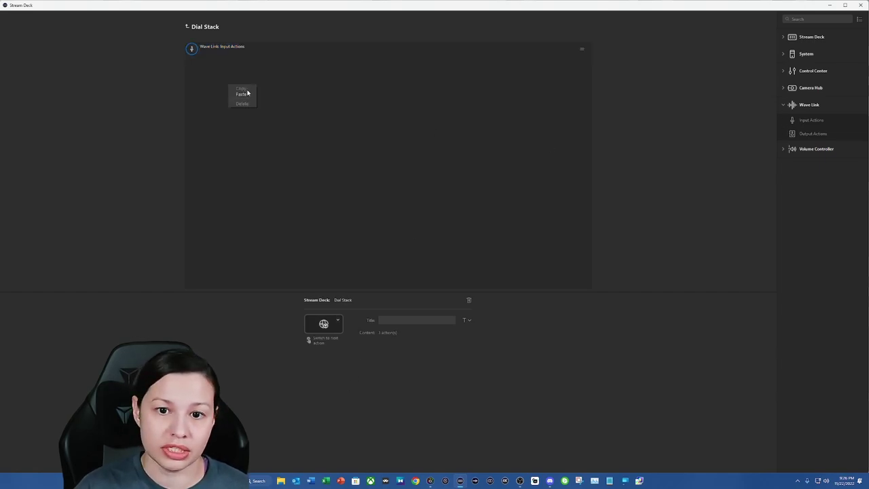
left_click(244, 94)
left_click(400, 331)
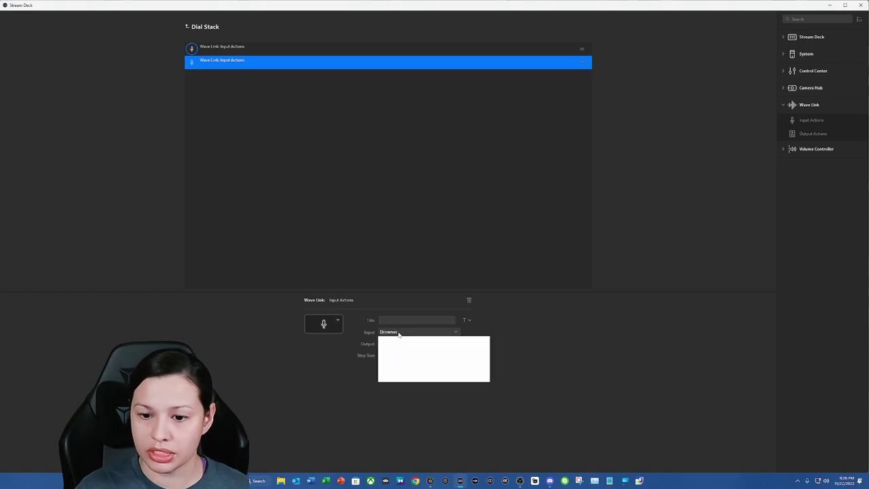
left_click(400, 350)
right_click(242, 62)
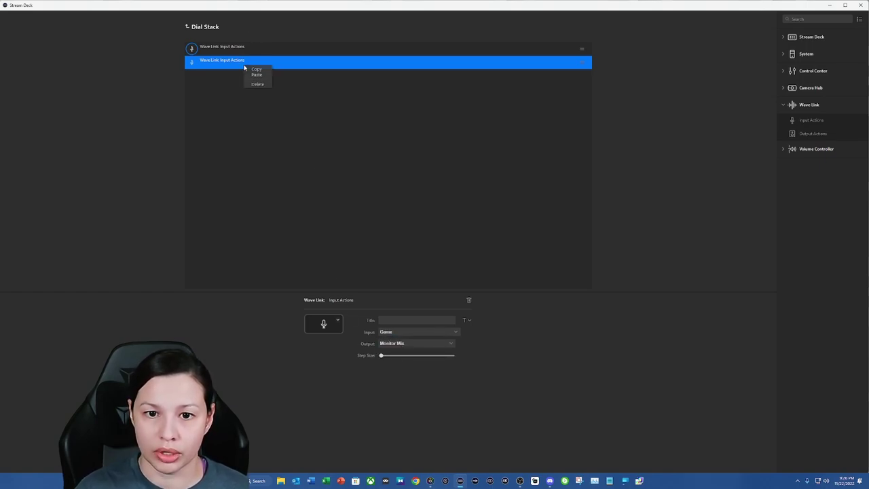
left_click(254, 72)
right_click(226, 99)
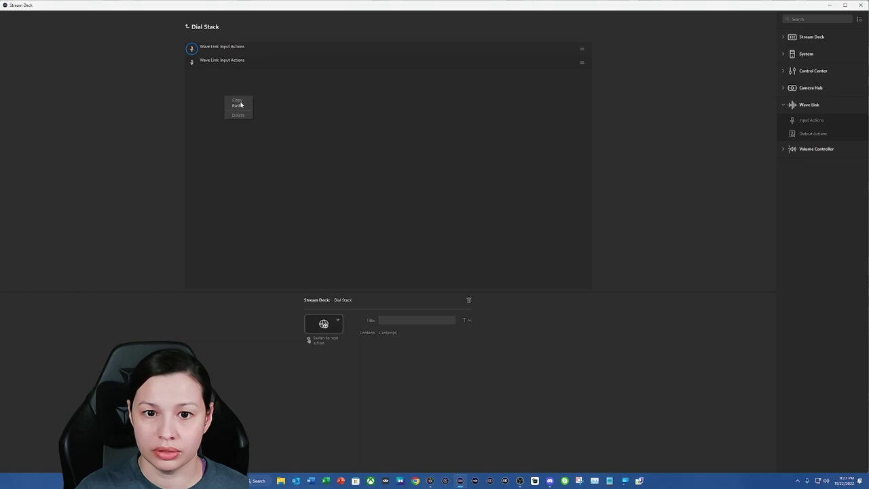
left_click(237, 107)
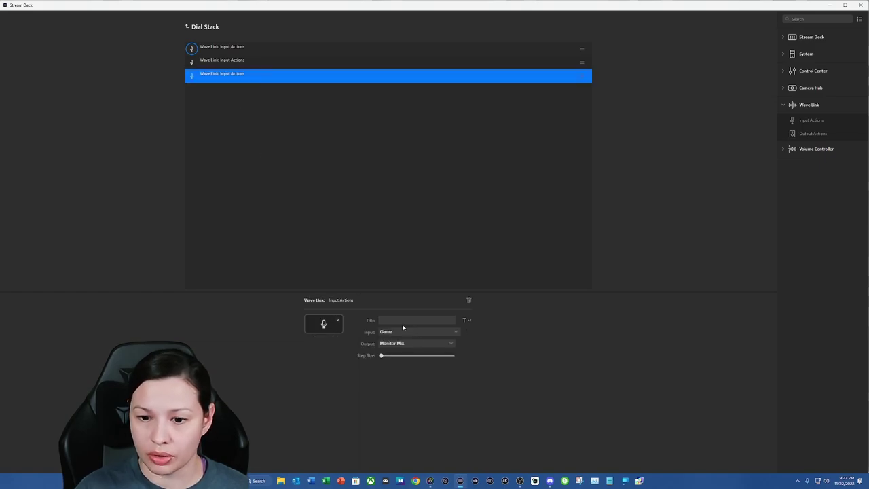
left_click(405, 332)
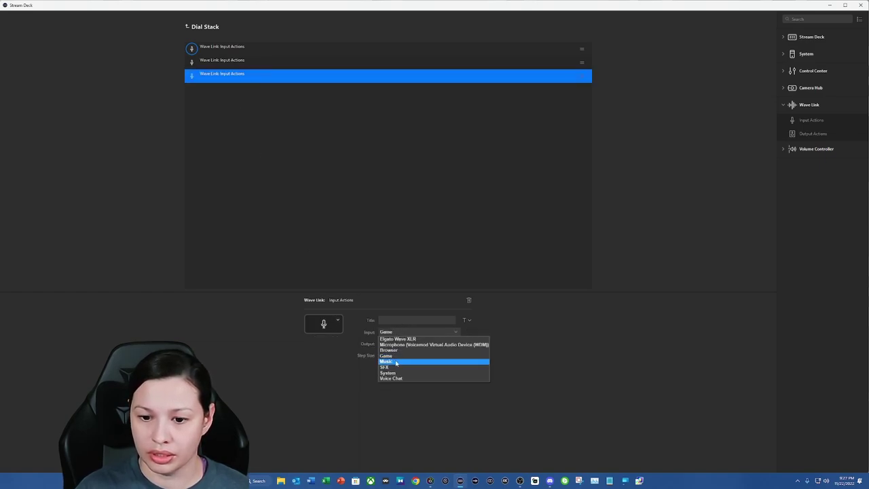
left_click(398, 361)
Add two more copies set to SFX and System
right_click(268, 76)
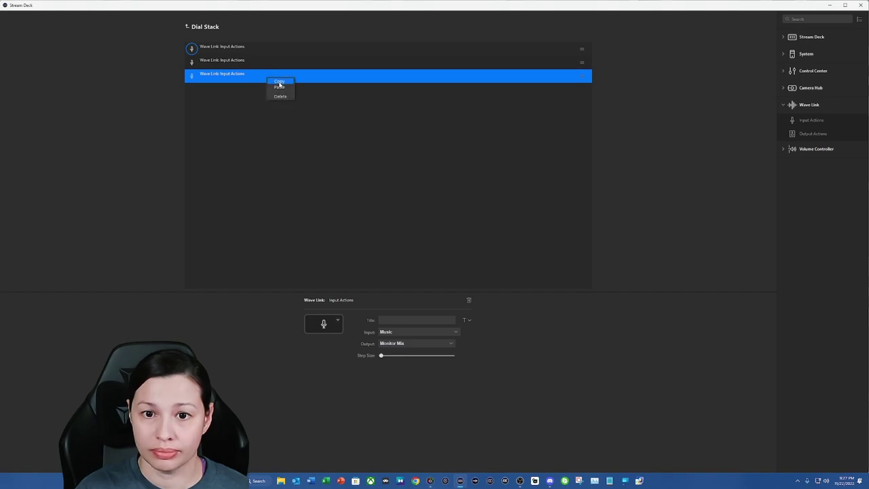
left_click(279, 82)
right_click(248, 122)
left_click(264, 131)
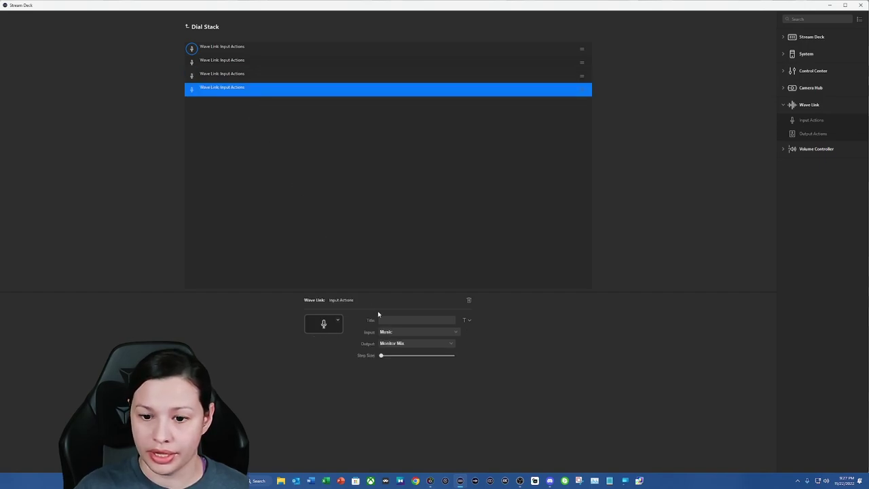
left_click(394, 332)
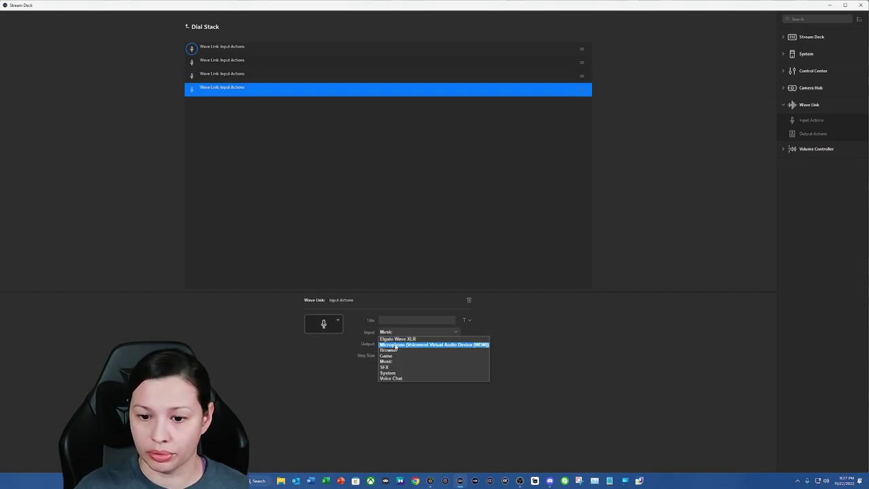
left_click(396, 368)
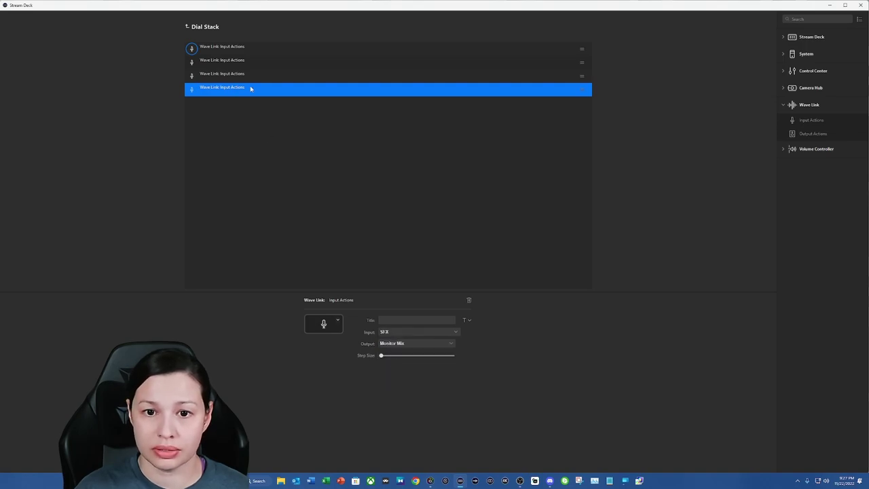
right_click(251, 89)
left_click(263, 91)
right_click(260, 129)
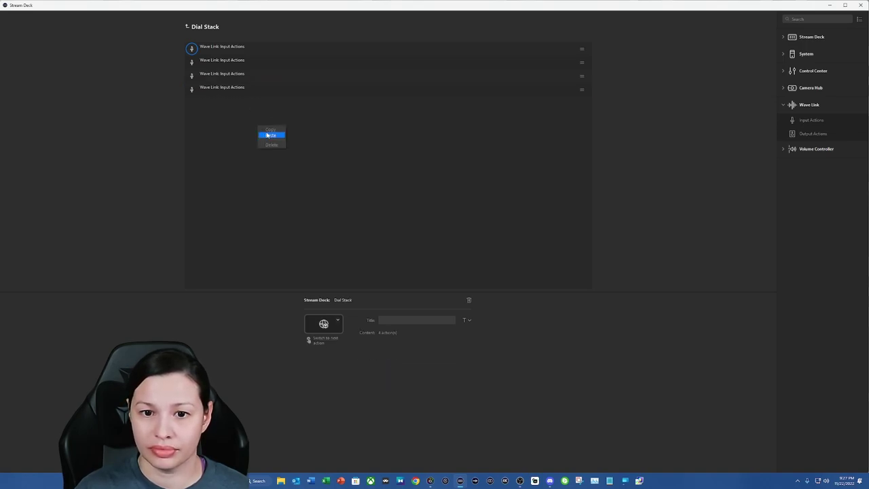
left_click(269, 135)
left_click(394, 345)
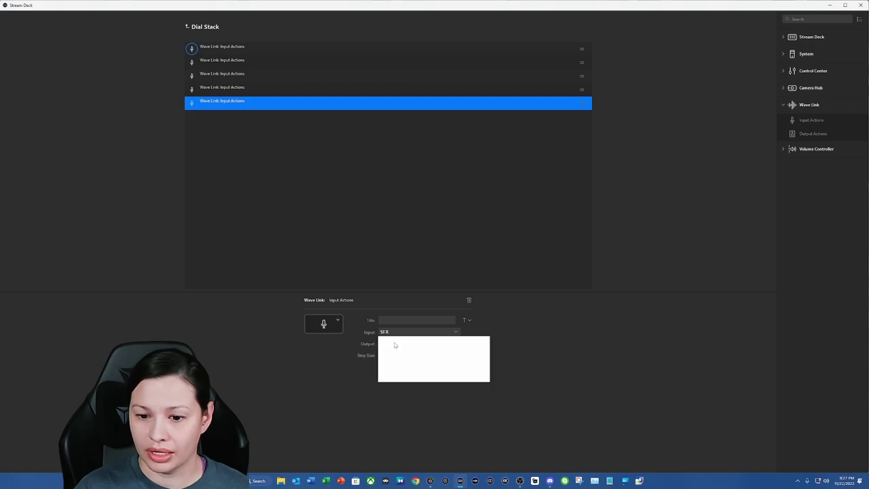
left_click(394, 372)
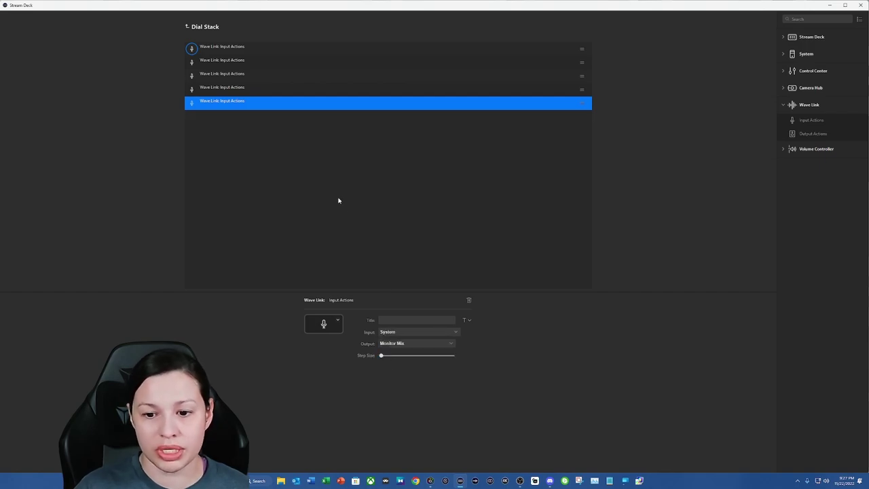
Add a sixth copy set to Voice Chat
right_click(285, 103)
left_click(292, 106)
right_click(270, 149)
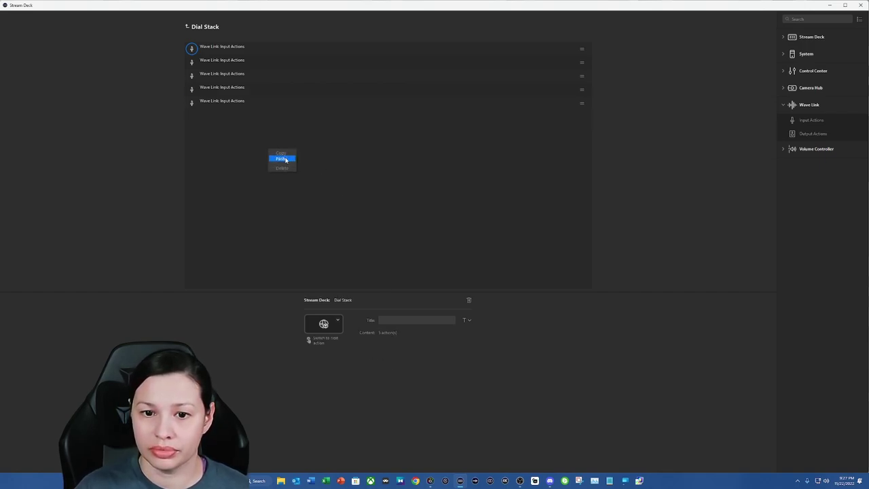
left_click(282, 159)
left_click(391, 333)
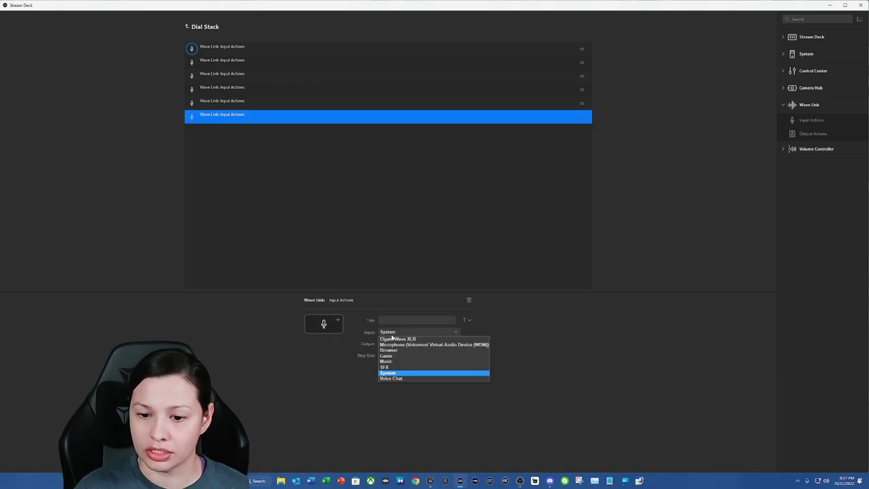
left_click(391, 378)
left_click(344, 225)
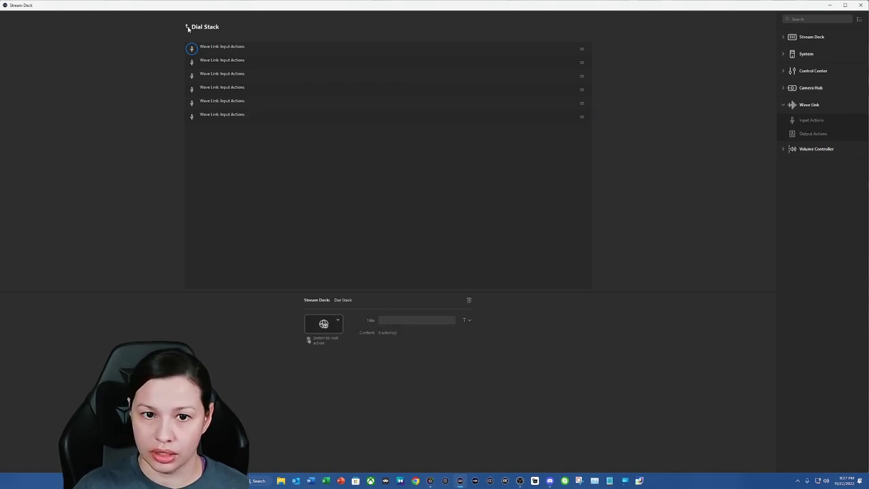
Return from the Dial Stack editor to the Stream Deck + layout
left_click(188, 28)
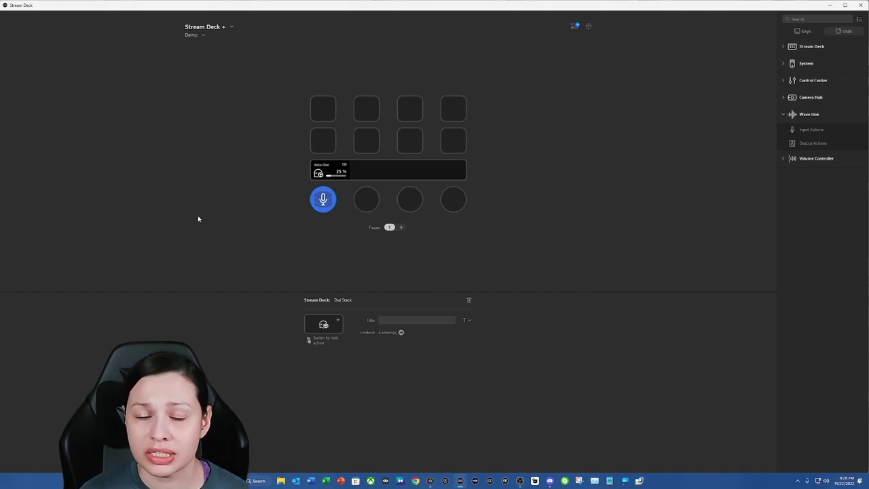
Switch the device view back to the Stream Deck XL
left_click(229, 27)
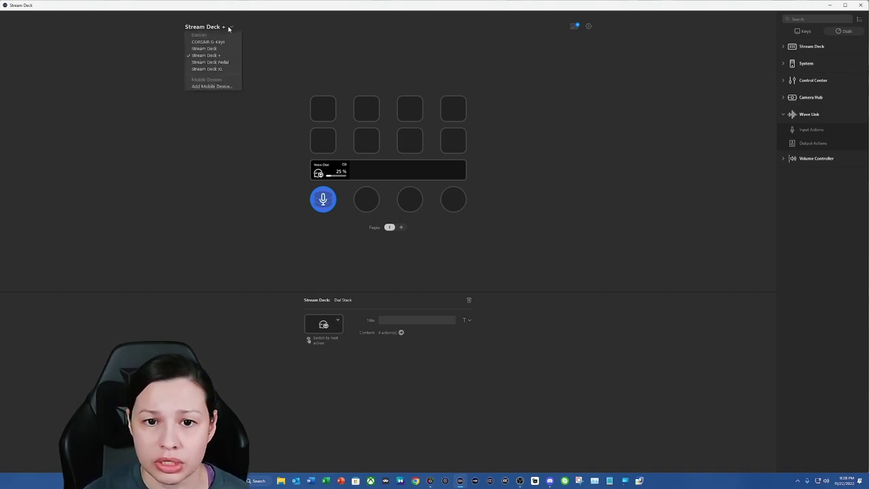
left_click(221, 68)
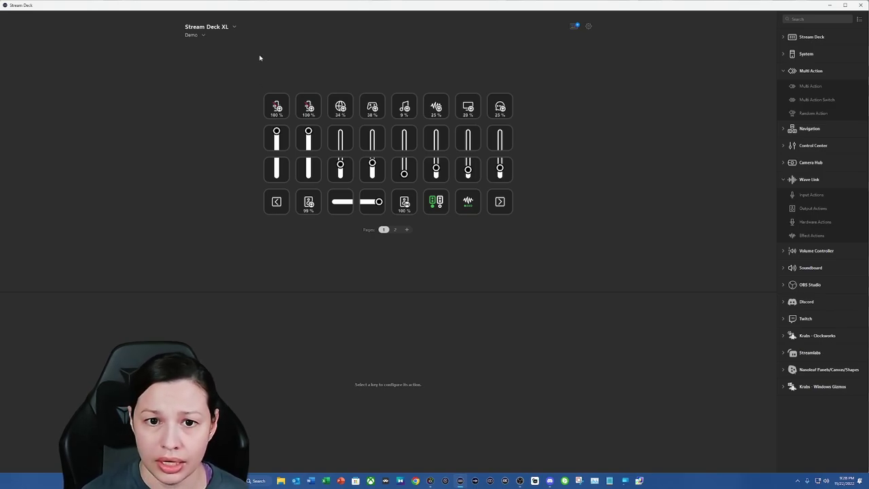
On the Stream Deck + layout, apply the blue-purple Elgato background from the Background Library to the touch strip
left_click(201, 35)
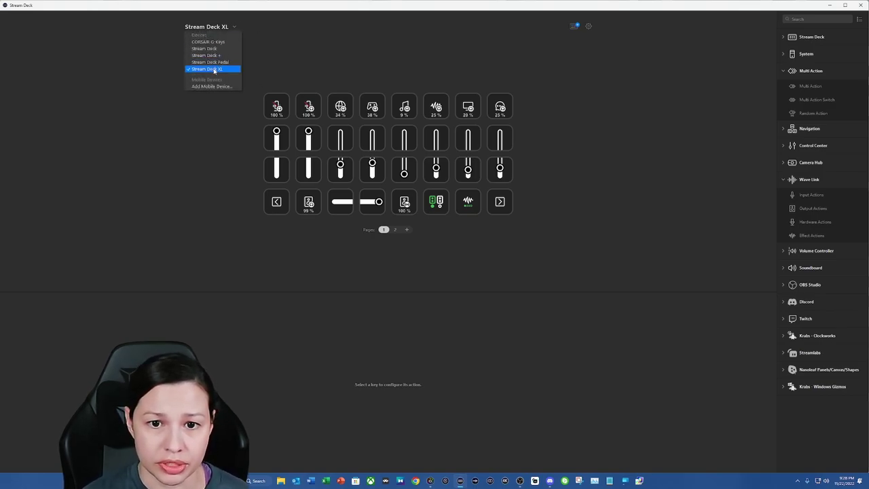
left_click(208, 58)
left_click(357, 176)
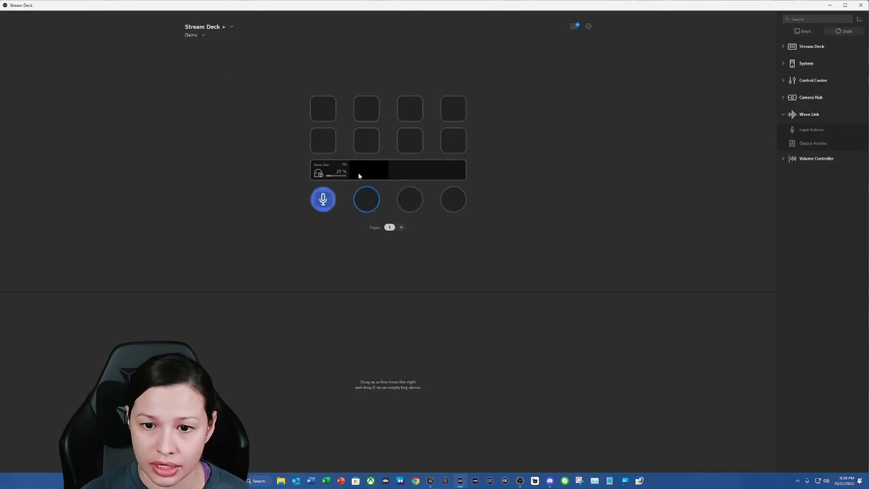
left_click(367, 173)
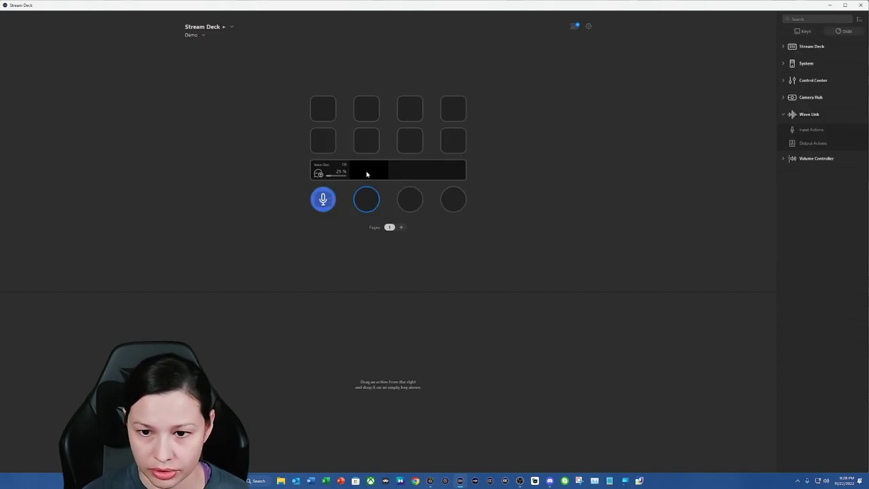
right_click(367, 173)
left_click(380, 186)
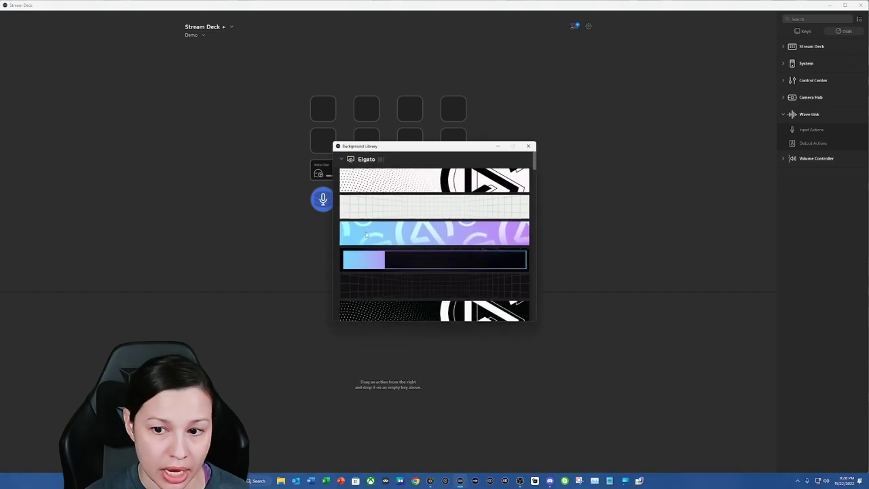
left_click(420, 232)
left_click(528, 146)
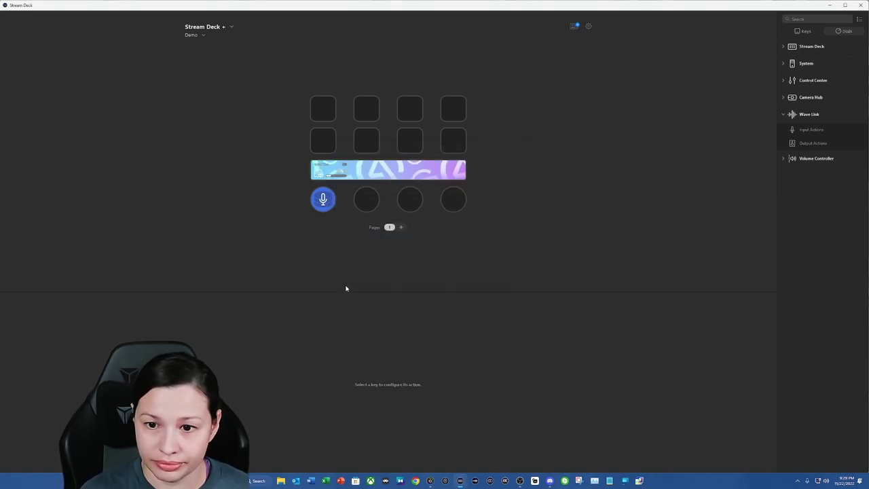